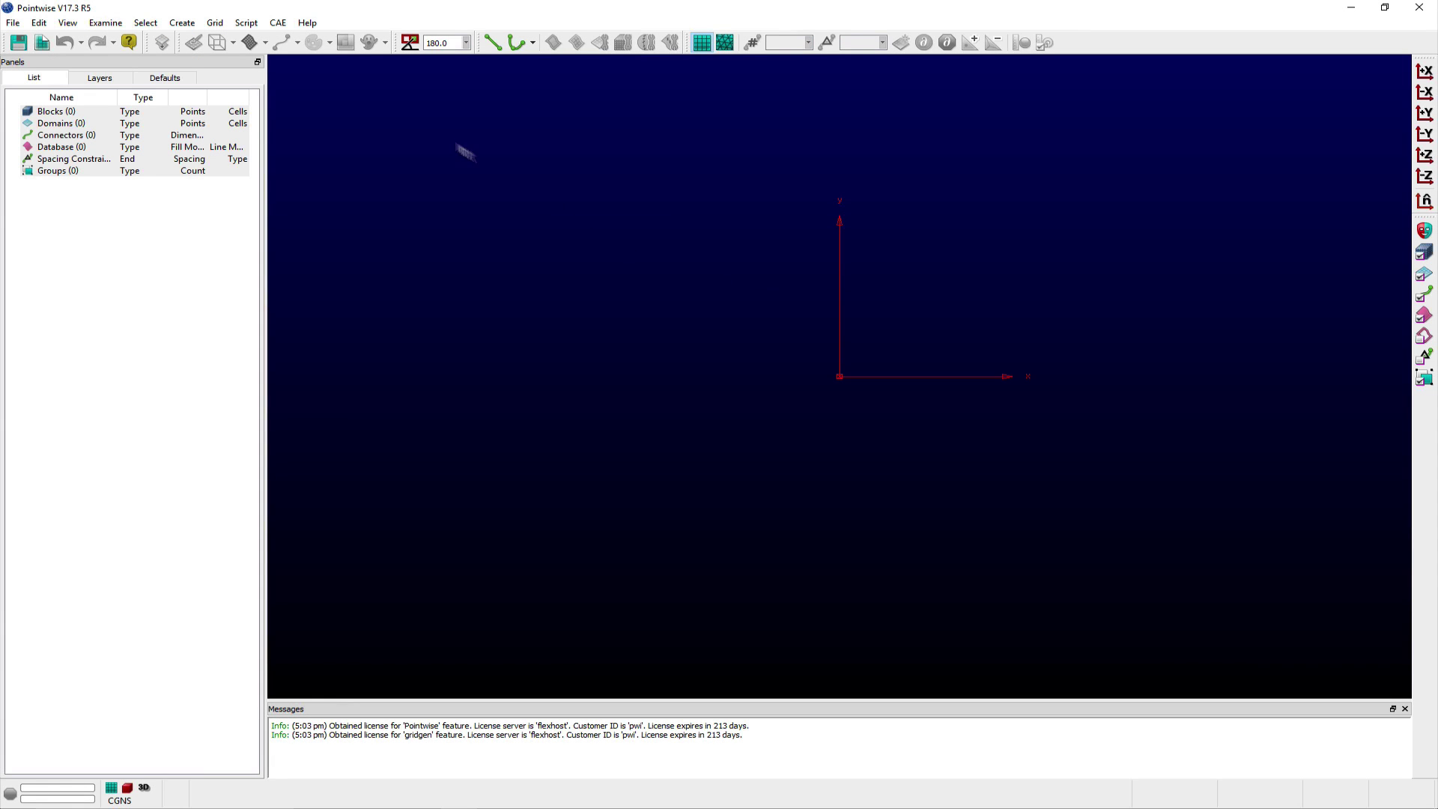
- Run the AircraftMesher Glyph script from the Desktop AircraftMesher folder with Script > Execute
left_click(246, 23)
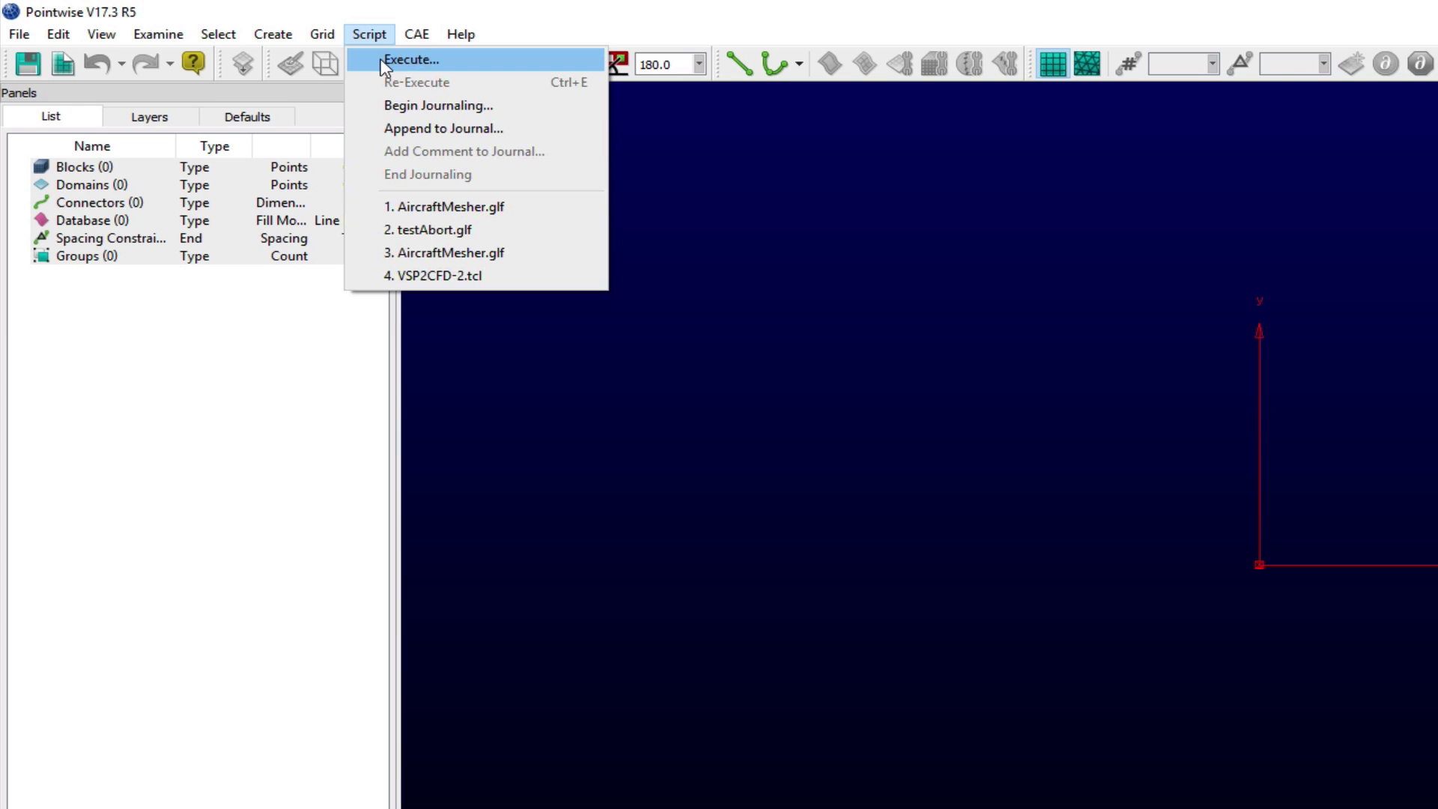
left_click(382, 63)
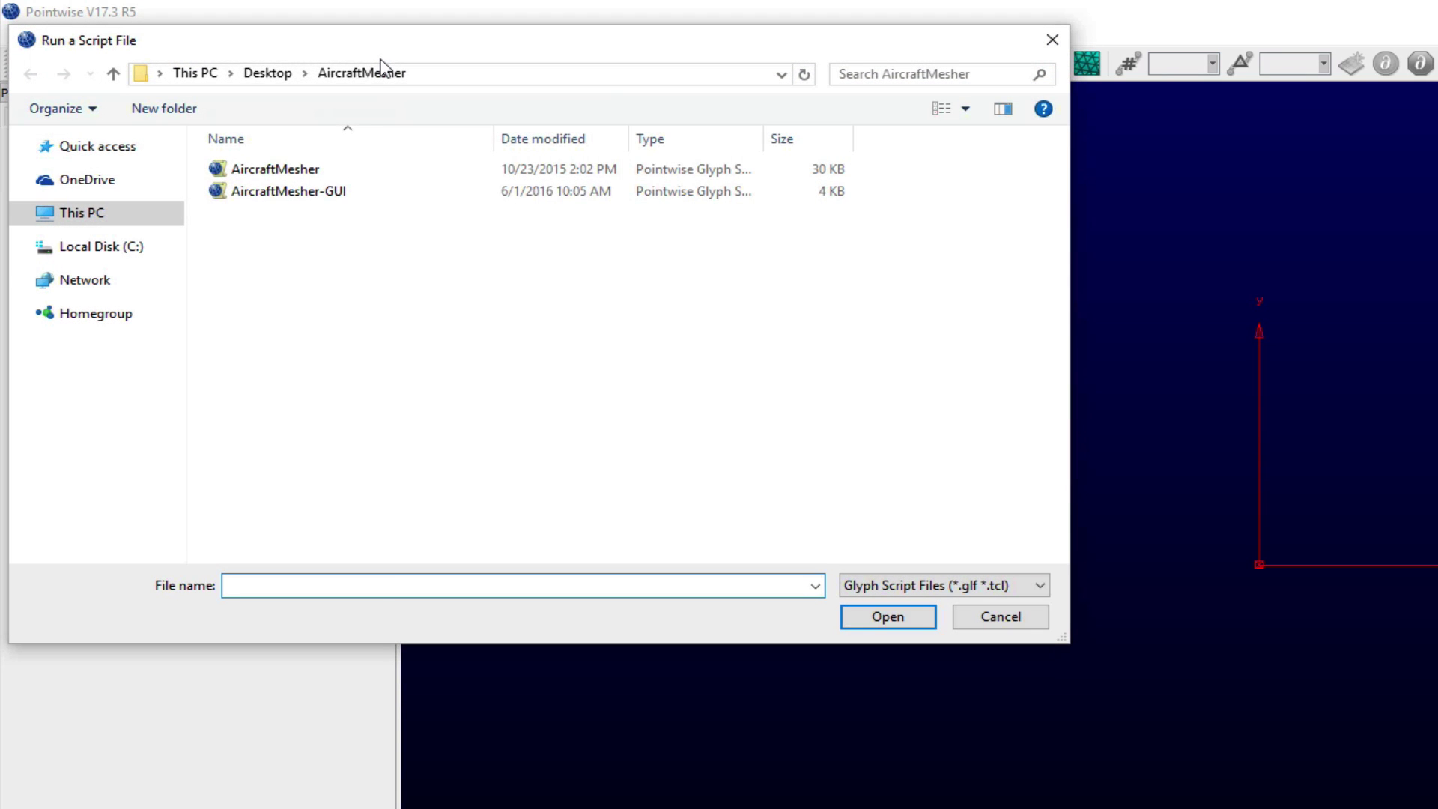
left_click(300, 170)
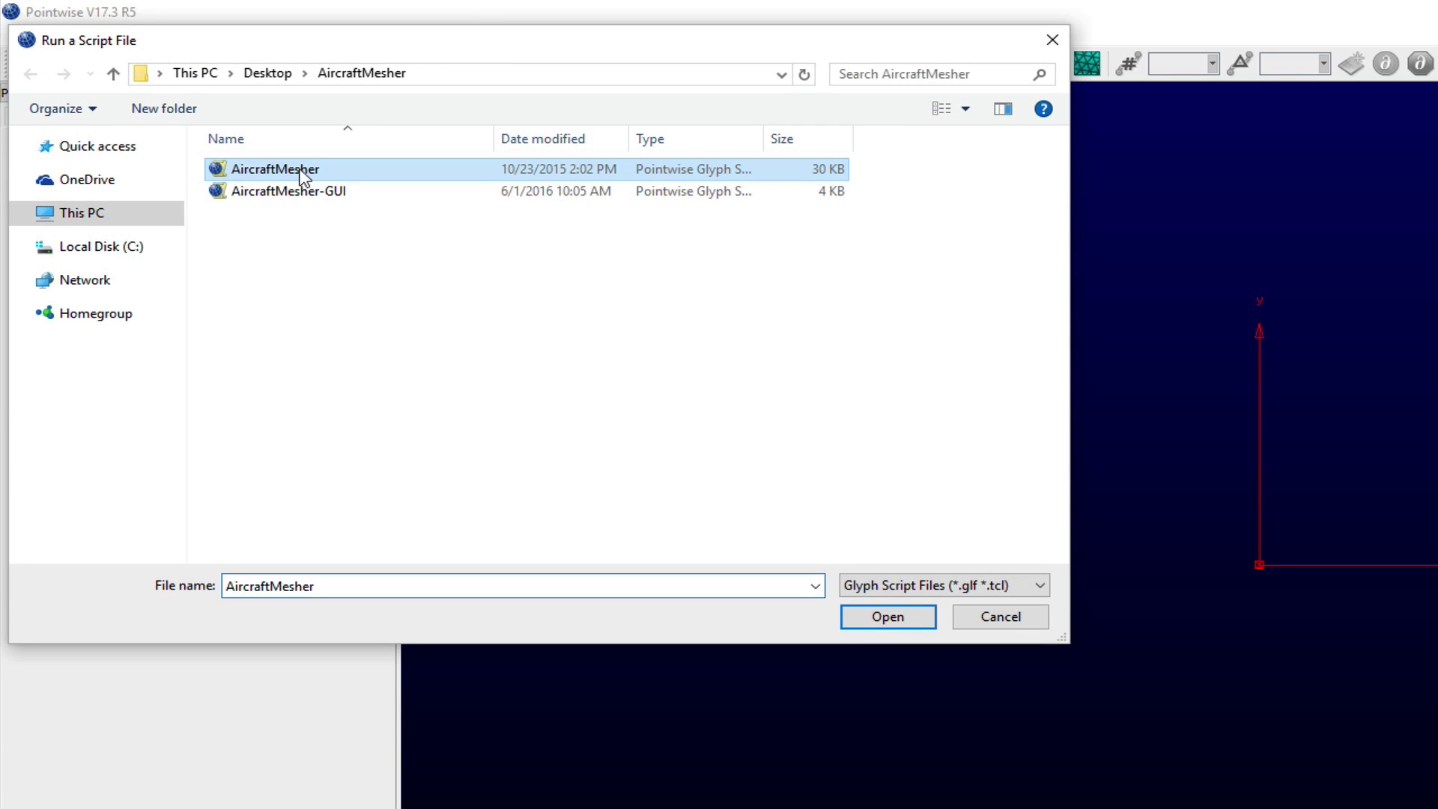
left_click(861, 617)
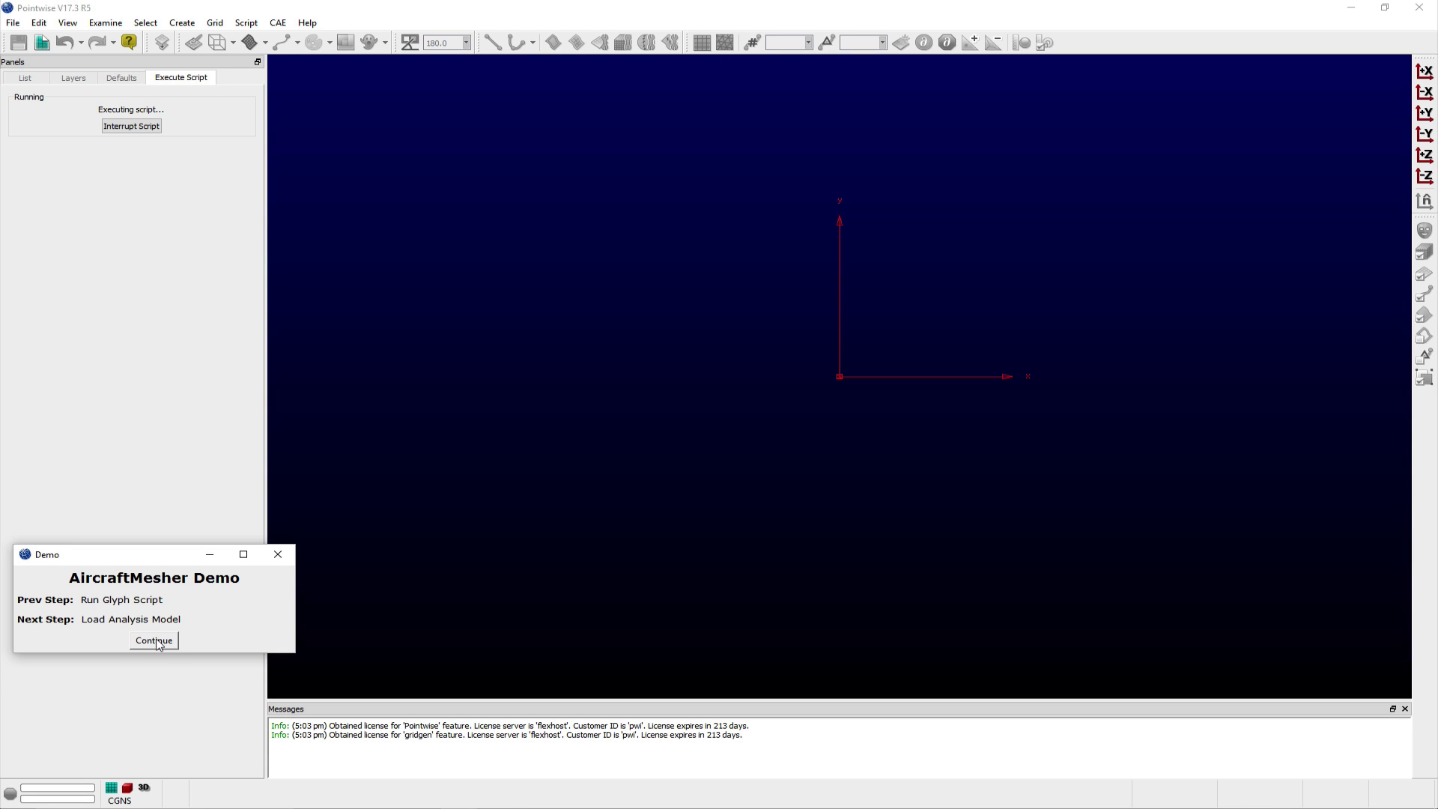
- Advance the AircraftMesher demo to its Load Analysis Model step
left_click(156, 642)
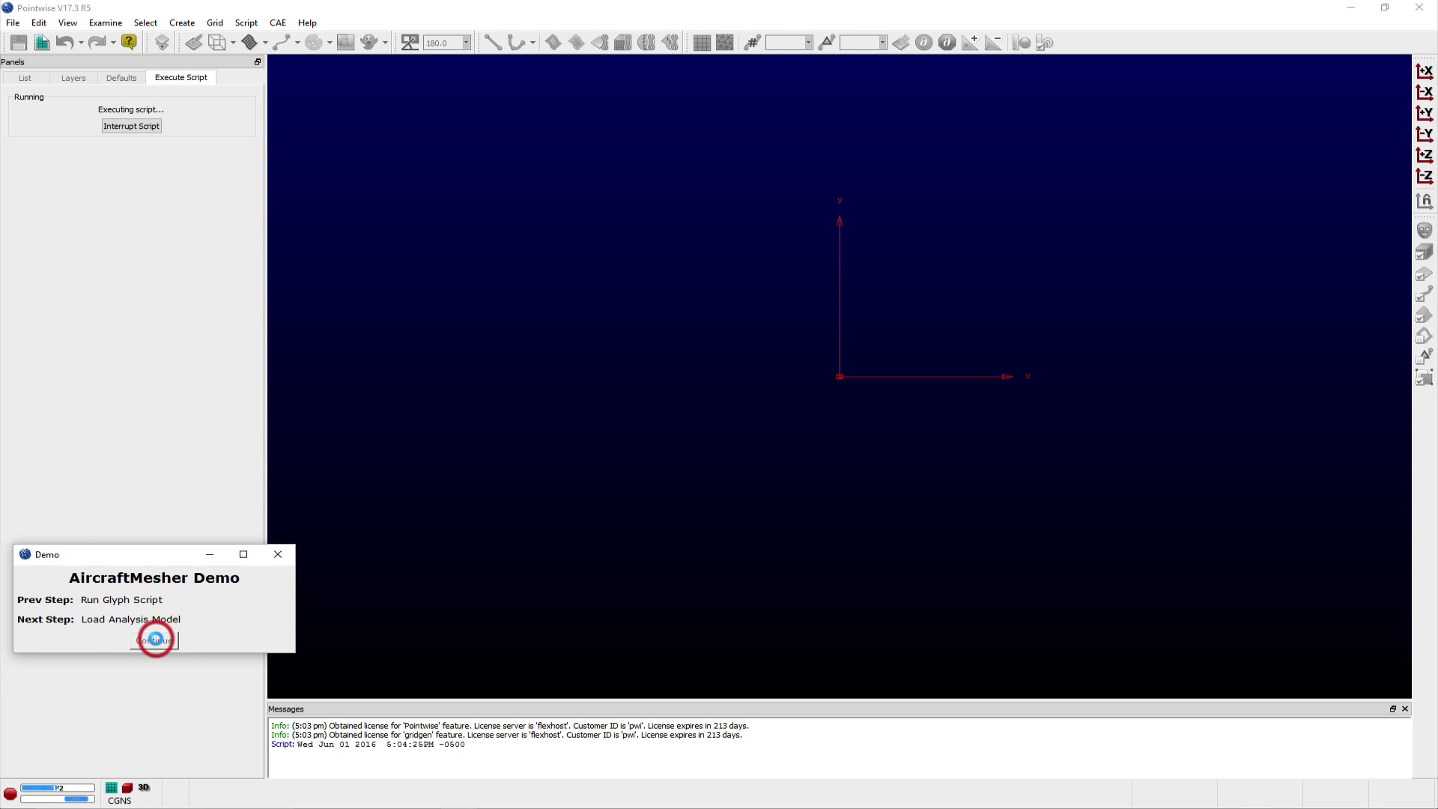
- Load the GenericTransport model, generate its isotropic triangular surface mesh, and inspect the whole aircraft
left_click(155, 640)
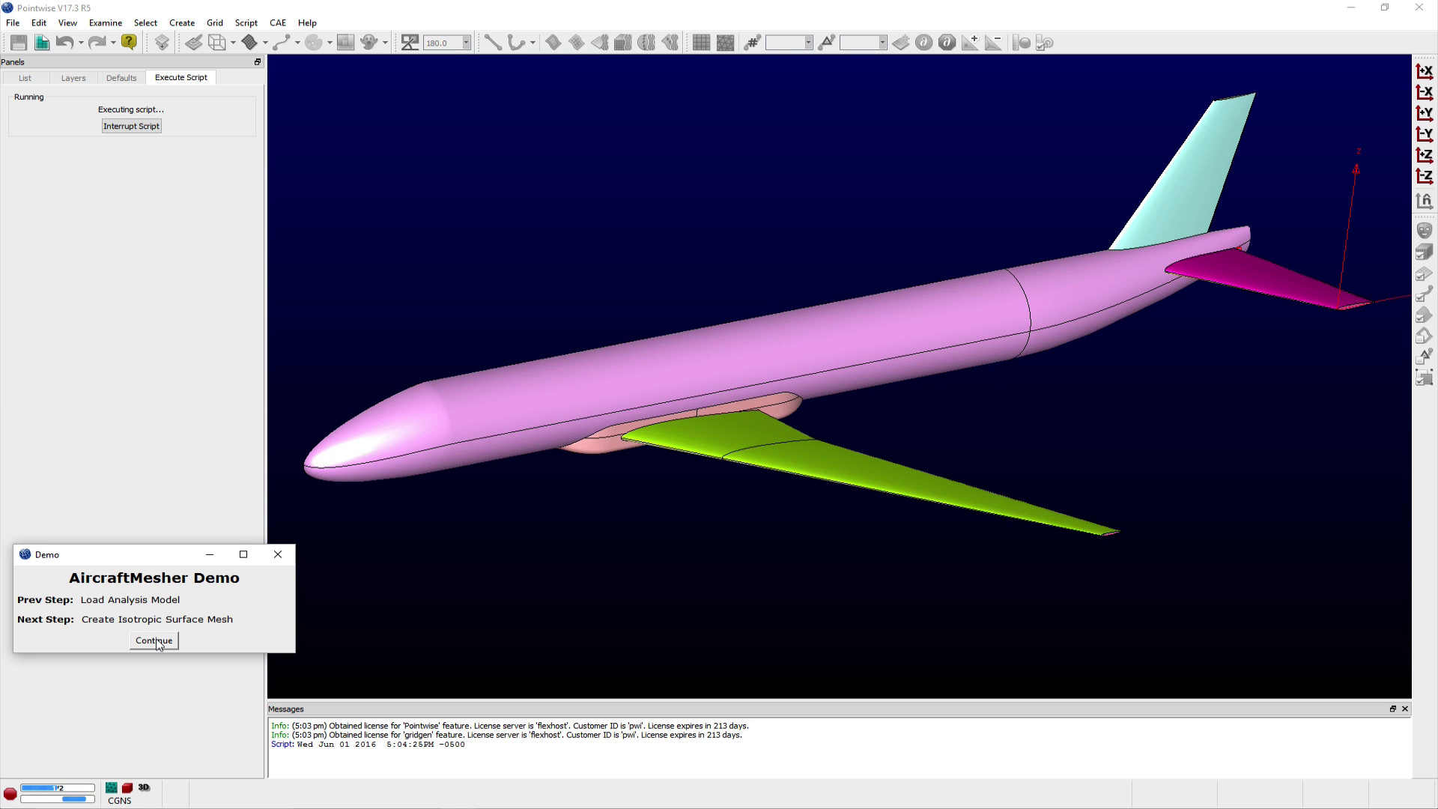
left_click(156, 641)
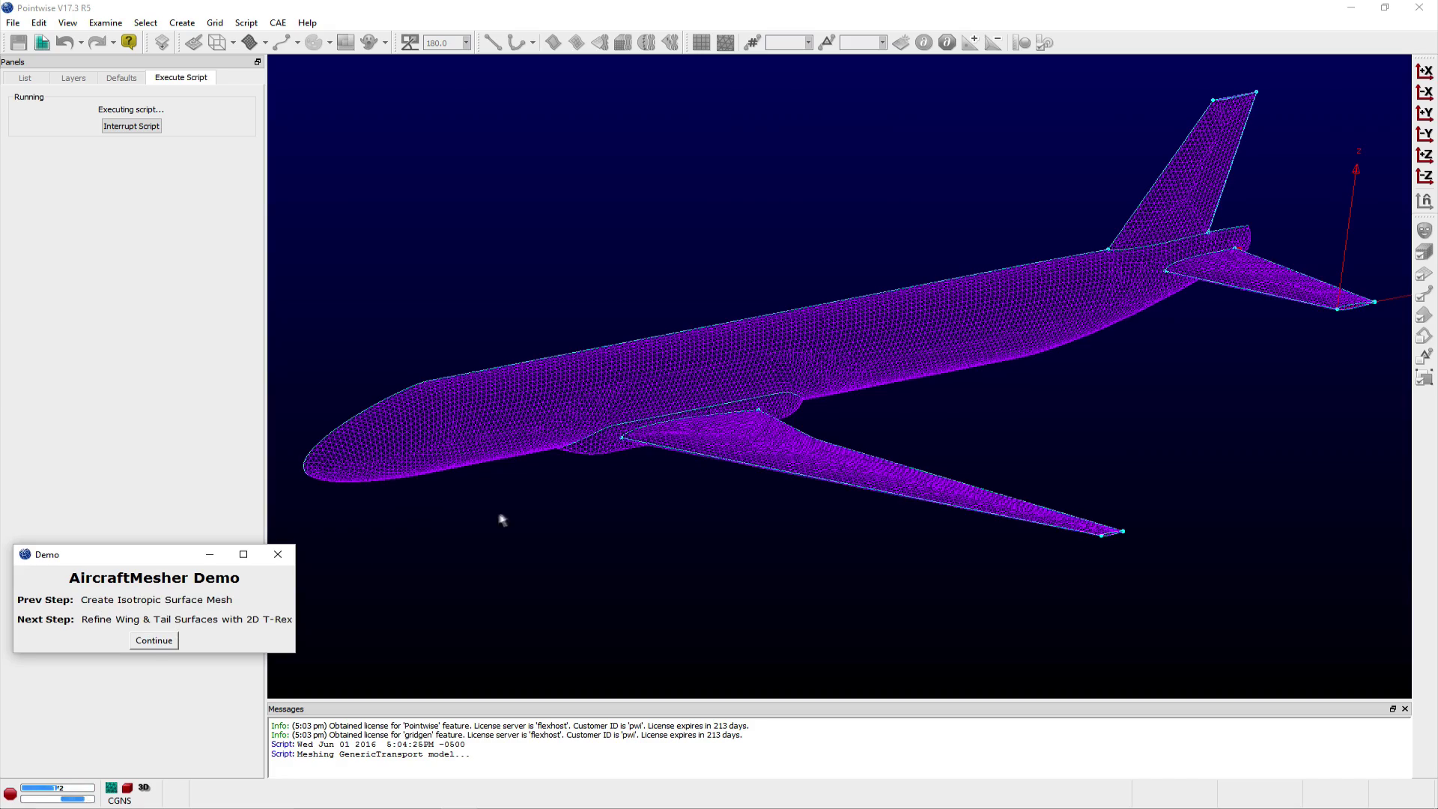
scroll(619, 447, "up", 2)
scroll(619, 447, "up", 3)
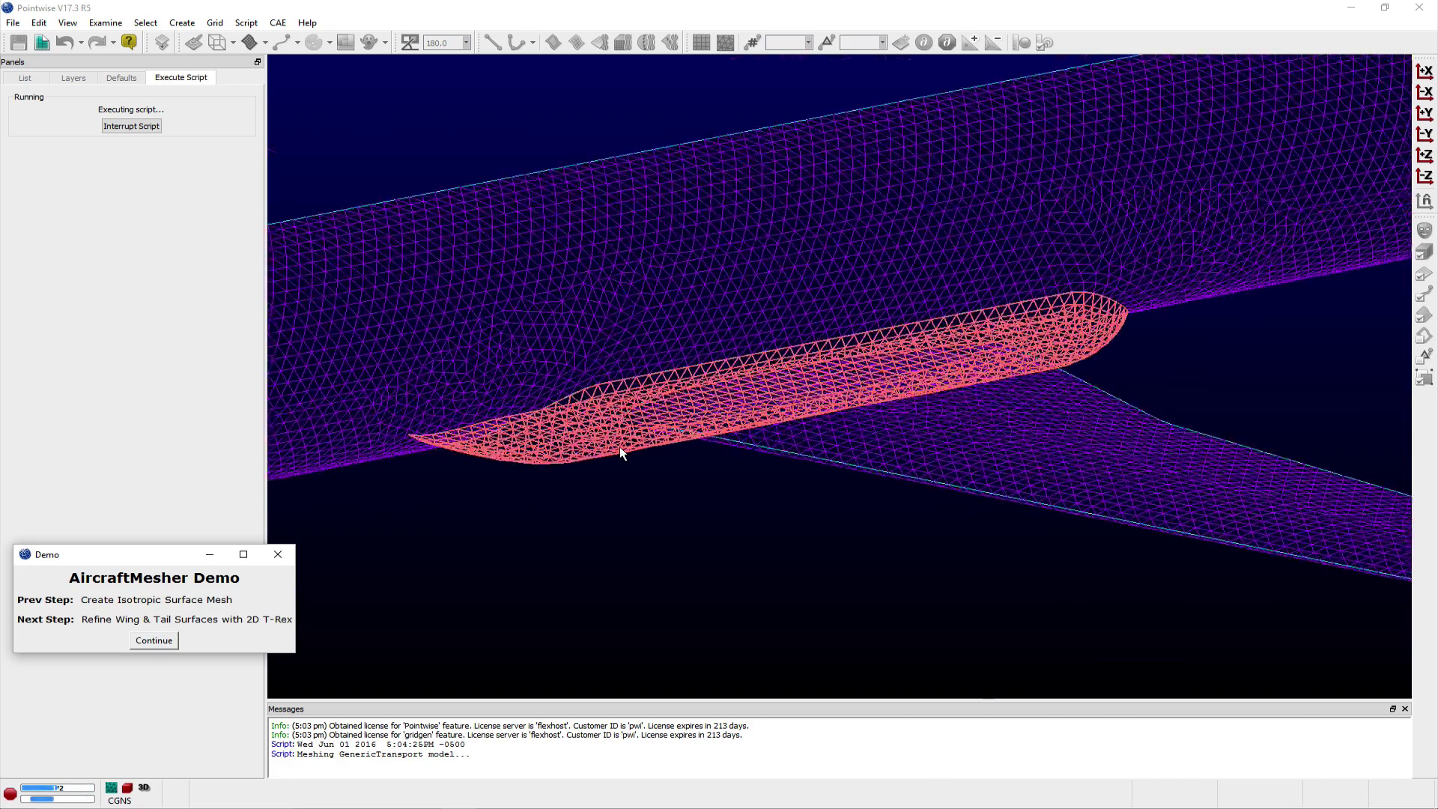
scroll(639, 514, "down", 6)
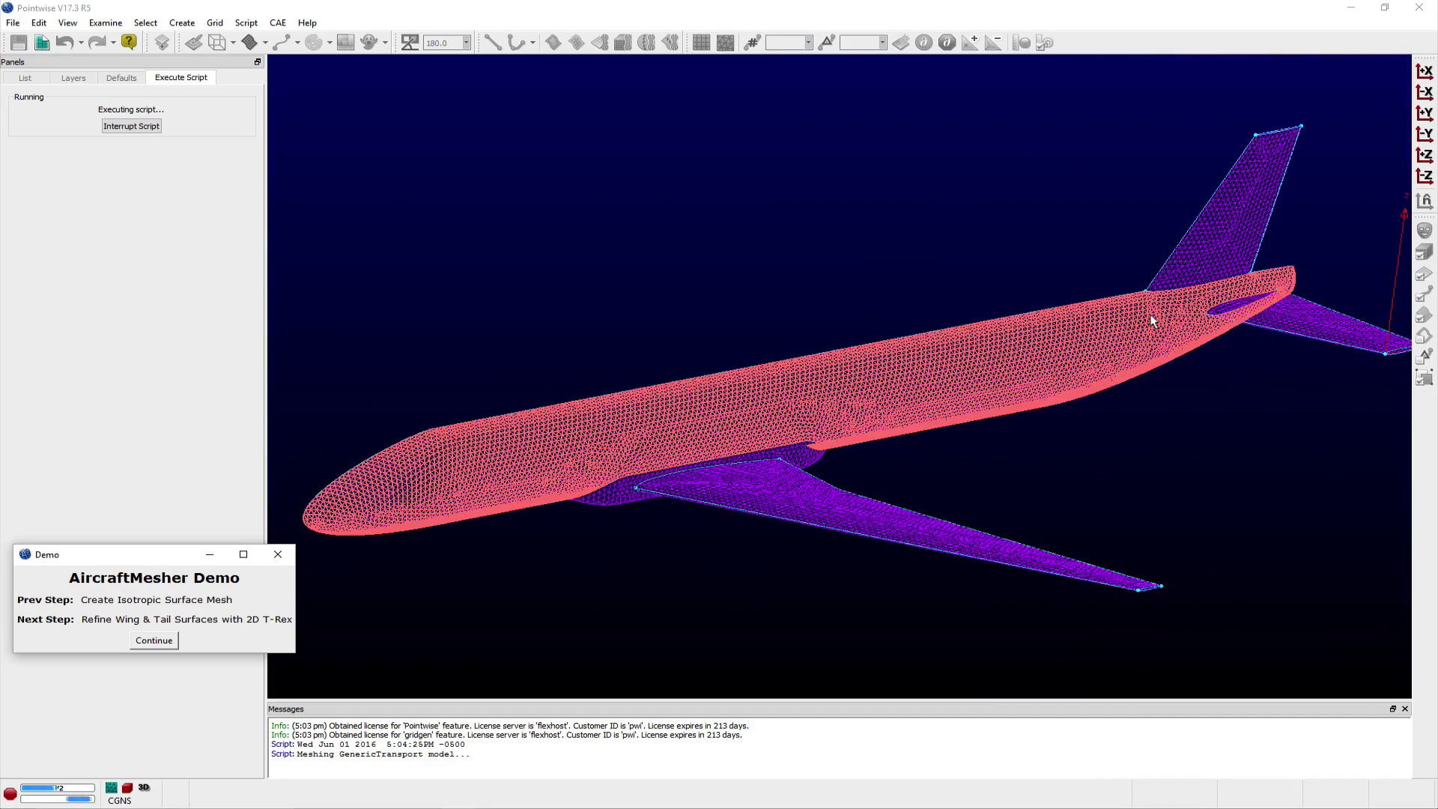
scroll(1187, 313, "up", 6)
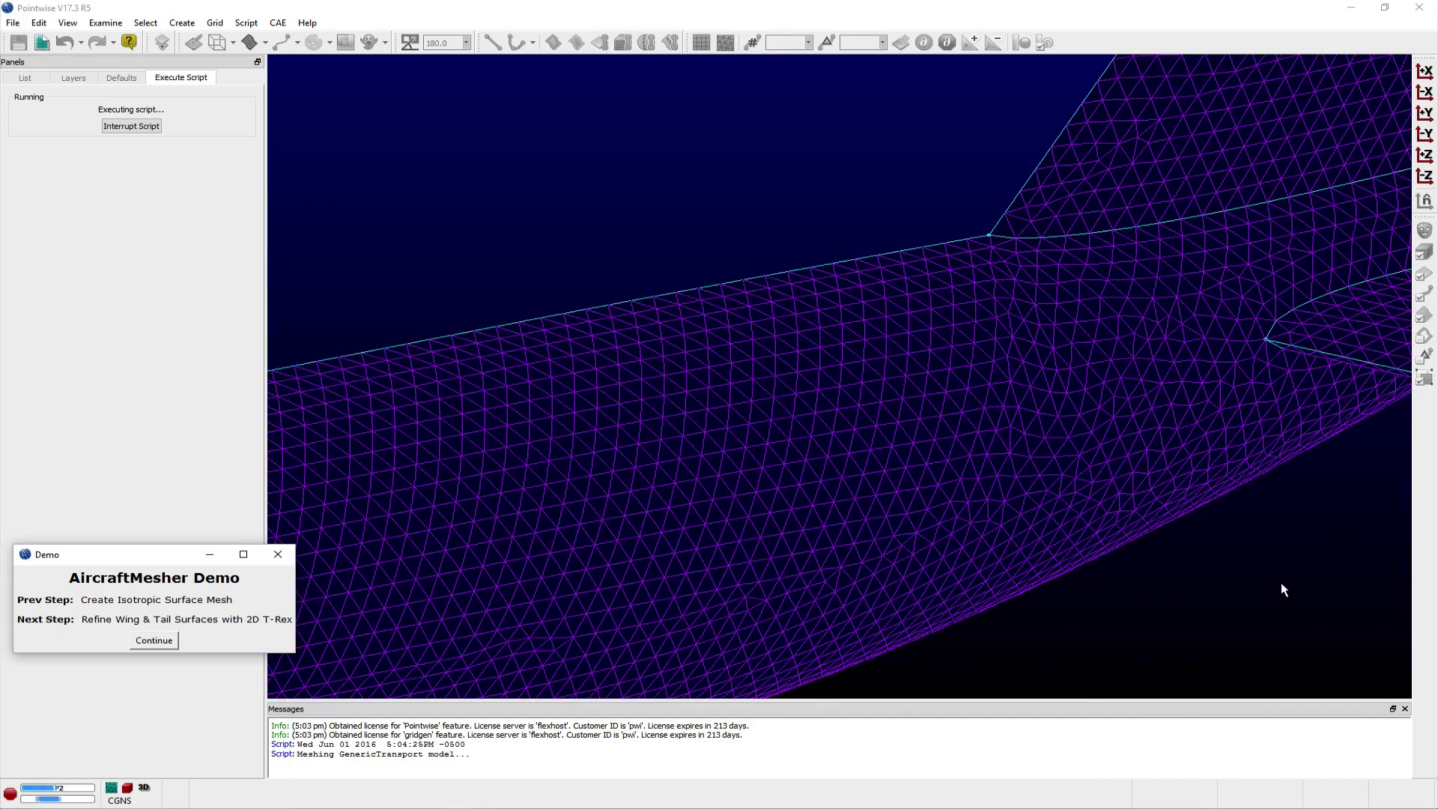
scroll(1283, 590, "down", 5)
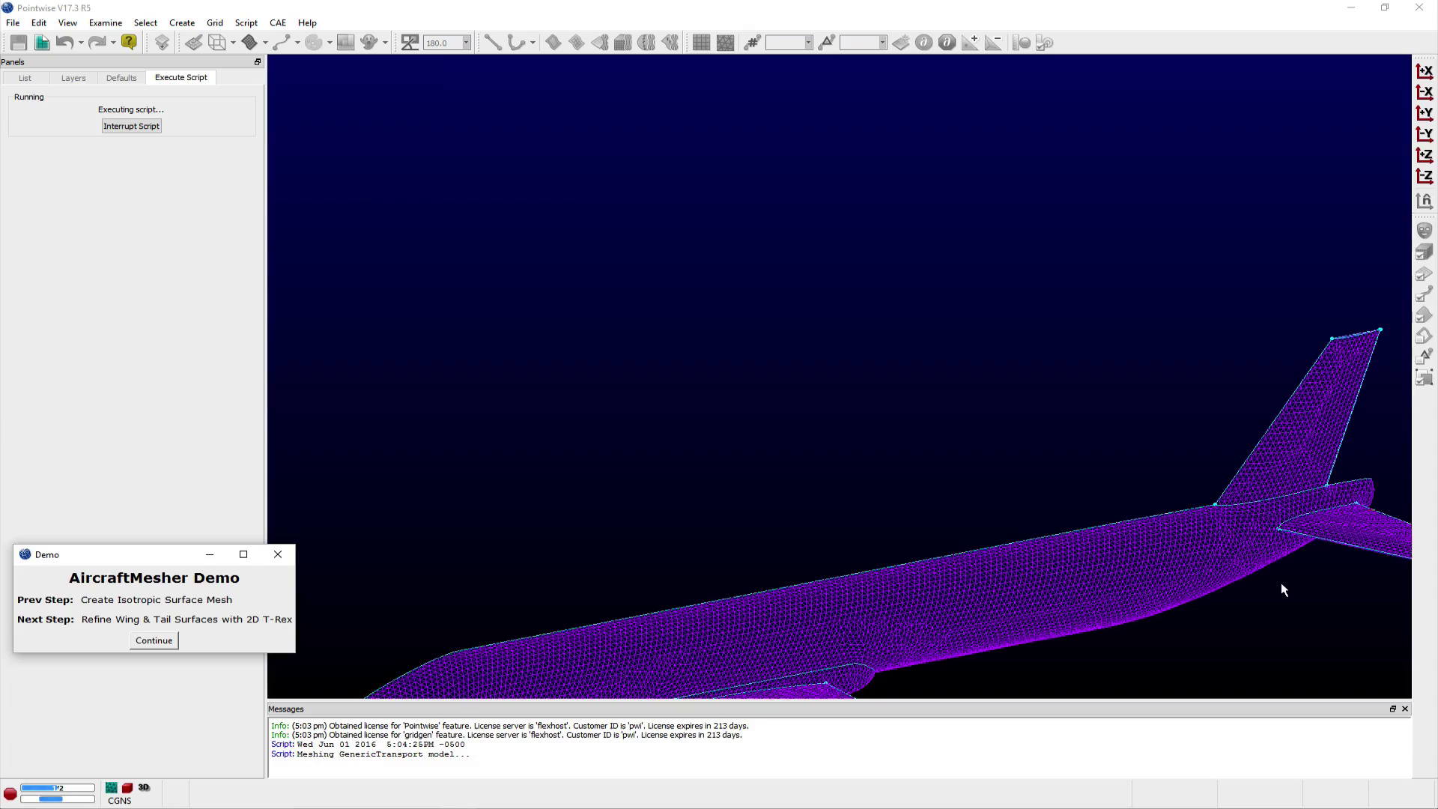
right_click_drag(1252, 639, 1224, 404, "ctrl")
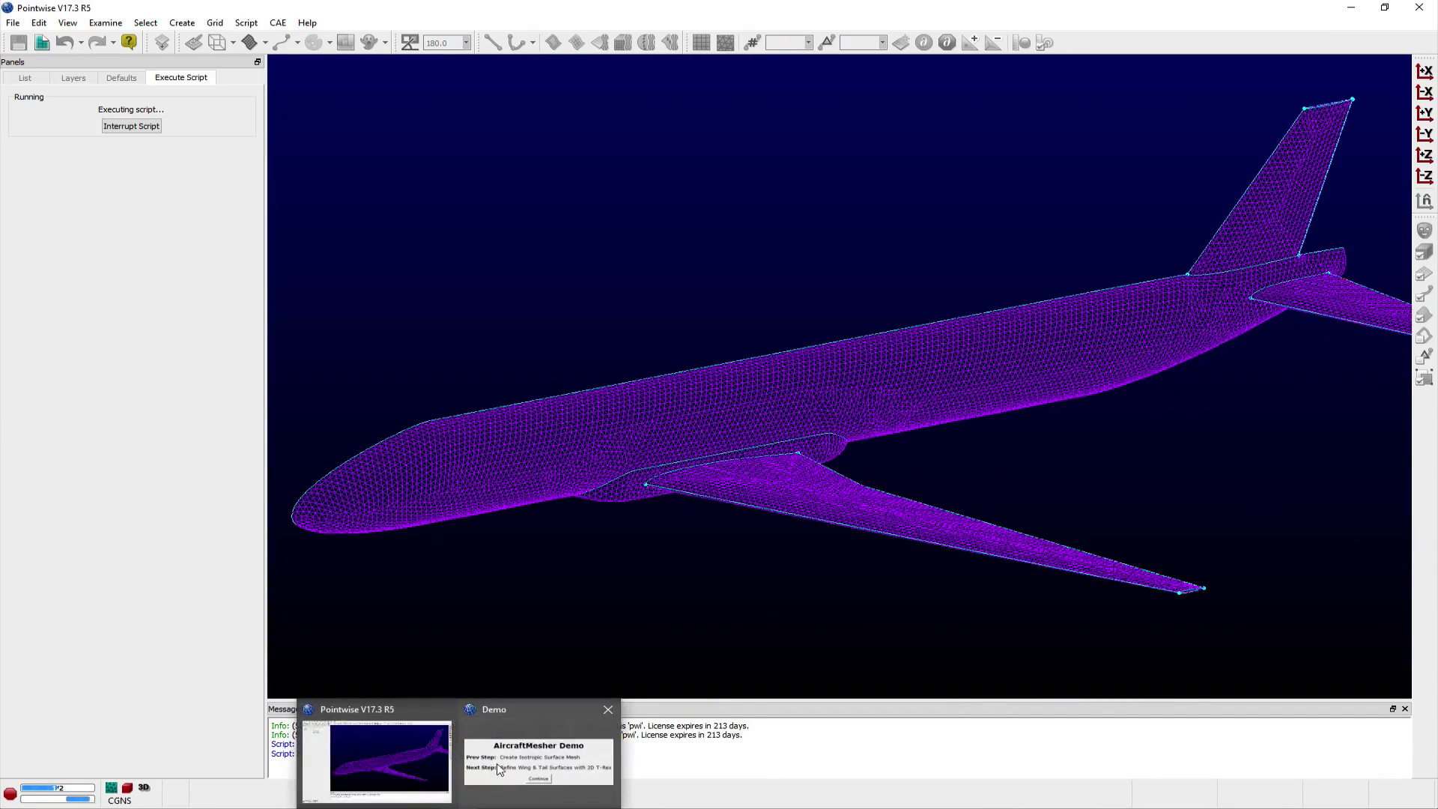
left_click(546, 761)
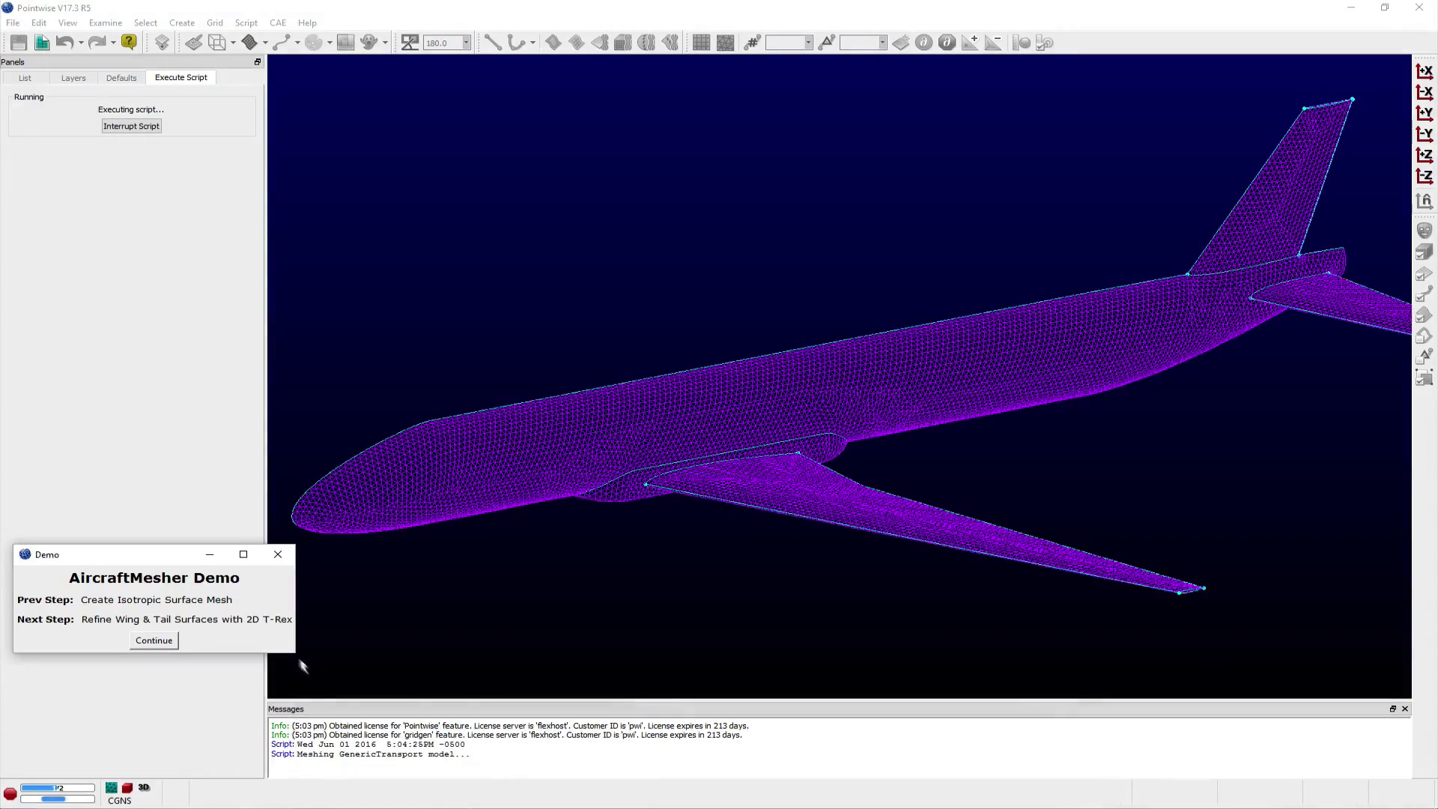
- Refine the wing and tail with 2D T-Rex and cluster connector spacing at root and tip
left_click(164, 638)
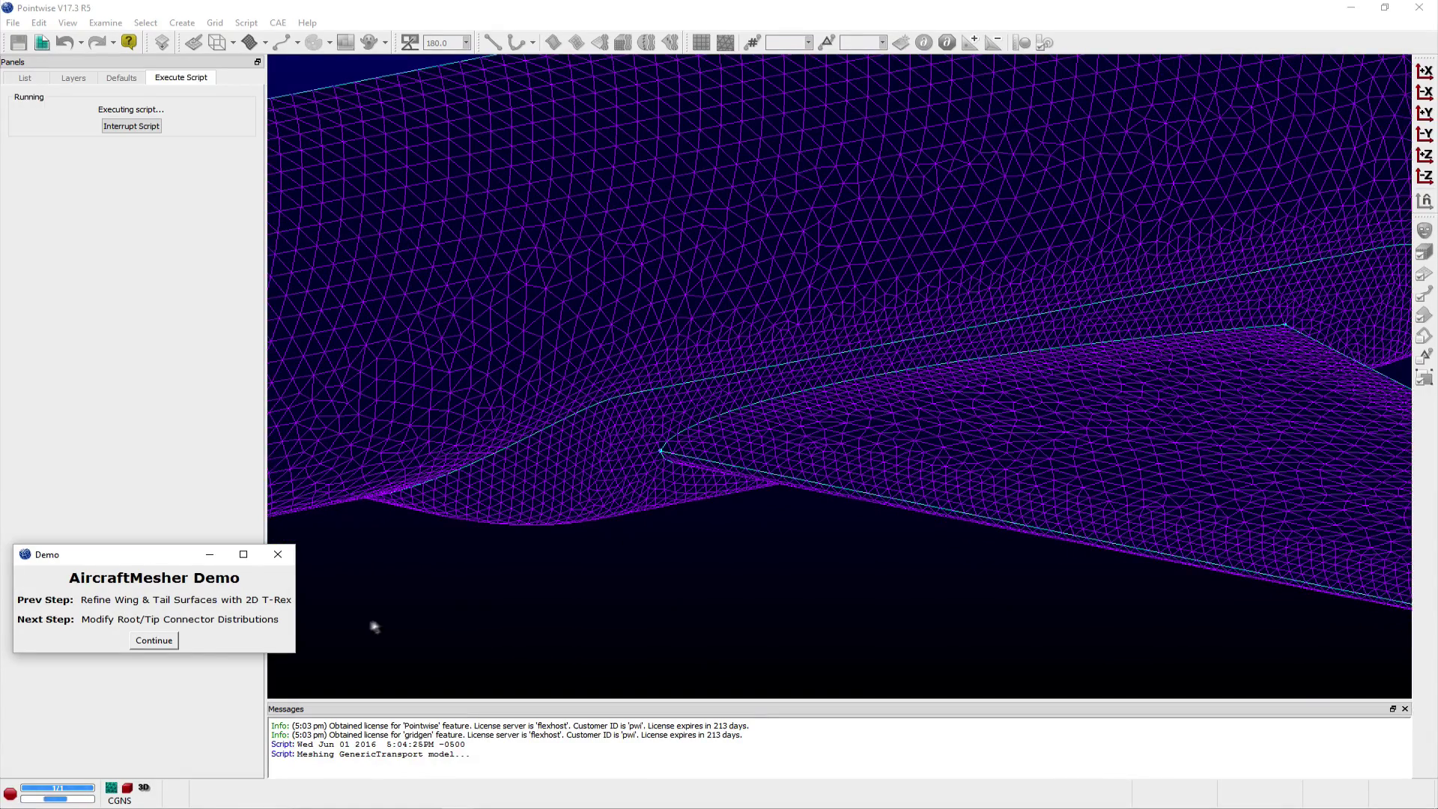
left_click(164, 642)
left_click(163, 642)
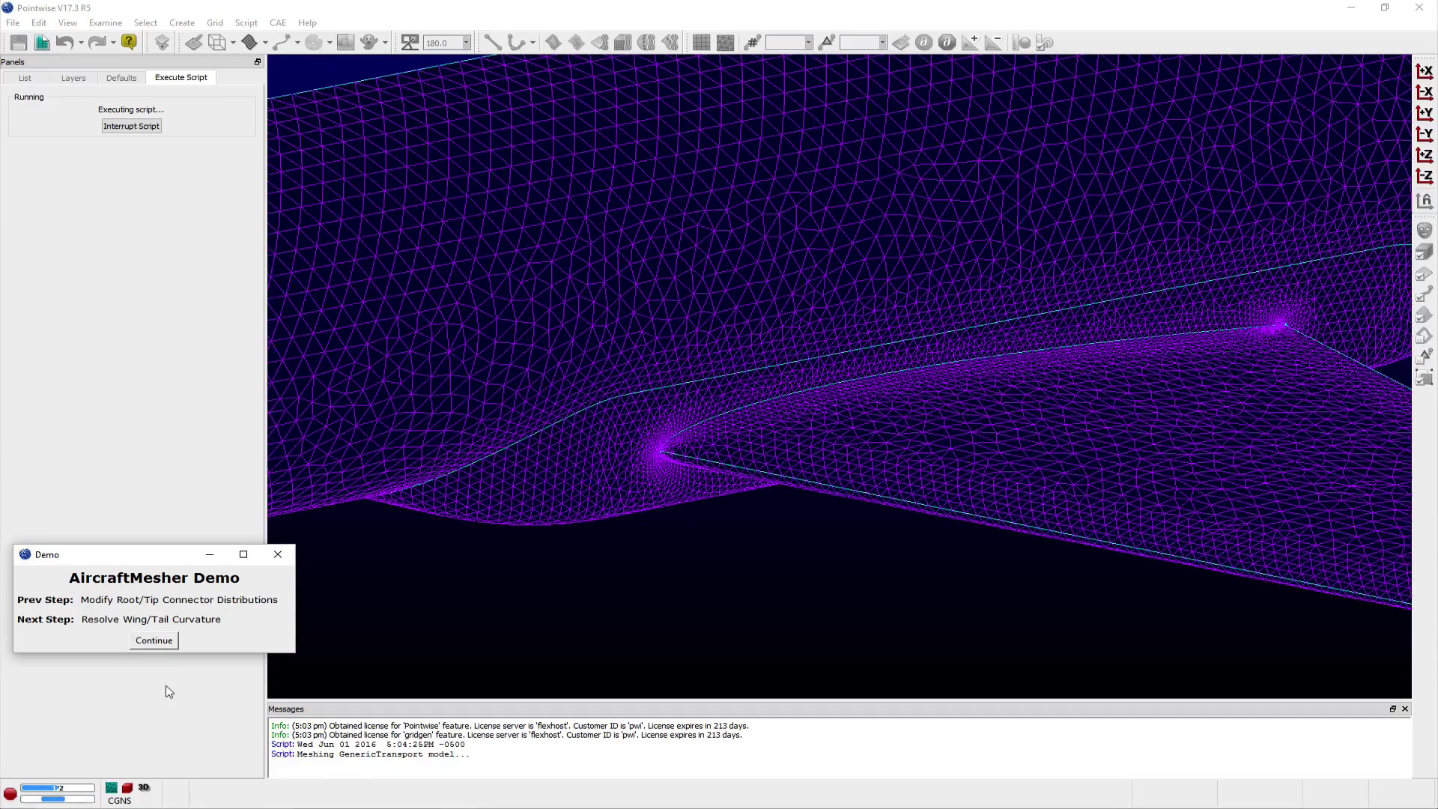
- Resolve wing and tail leading and trailing edge curvature to complete the surface mesh
left_click(160, 644)
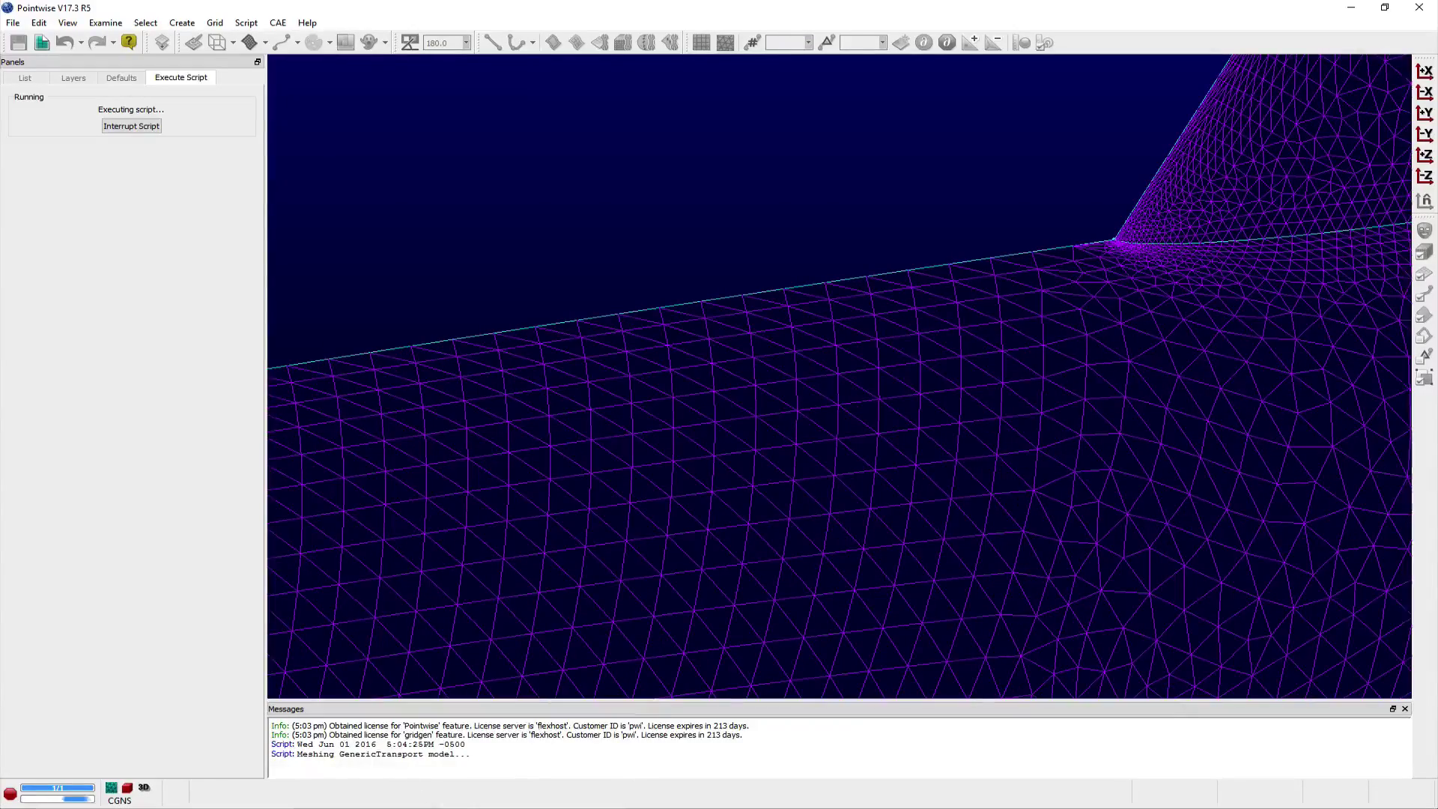
mouse_move(423, 805)
left_click(517, 752)
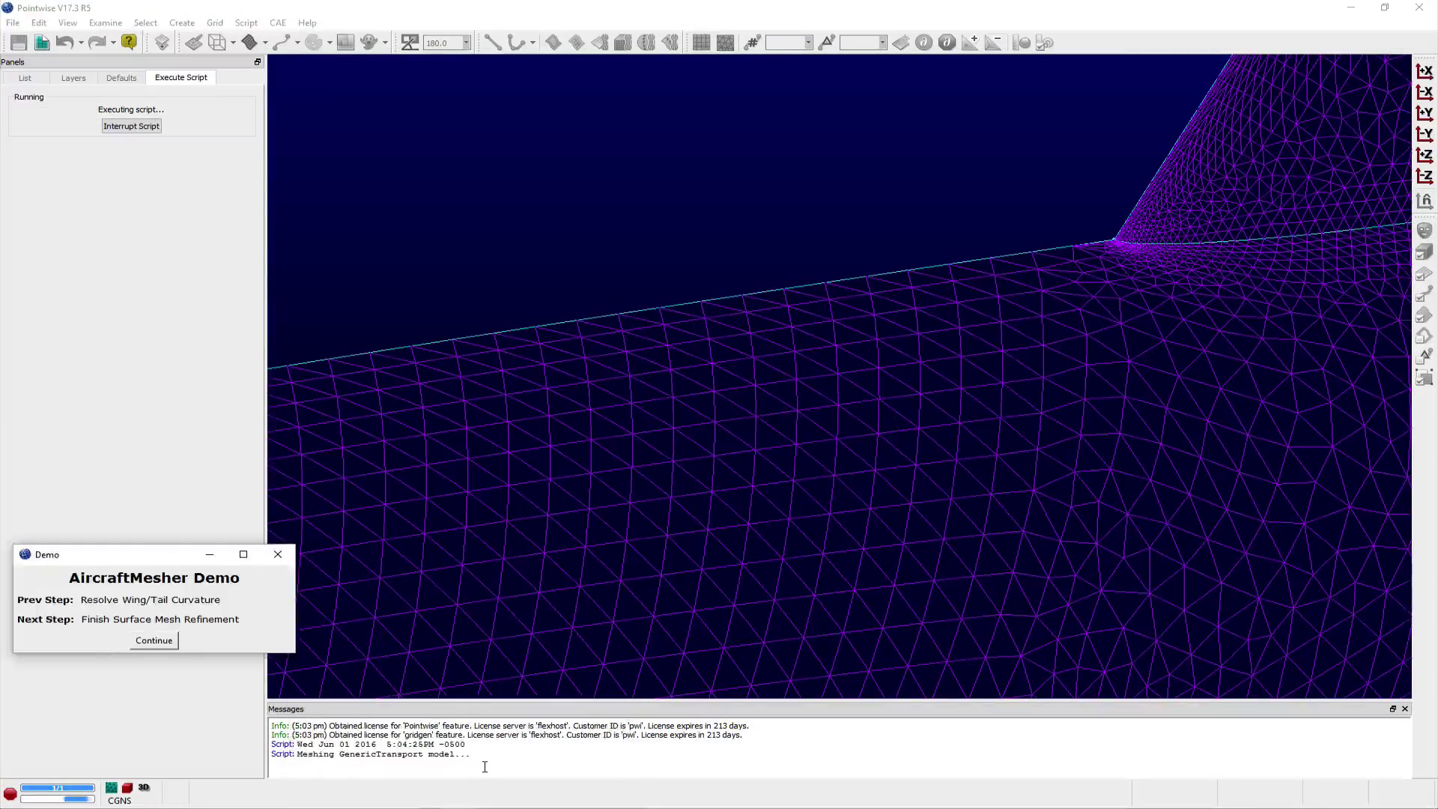
left_click(159, 641)
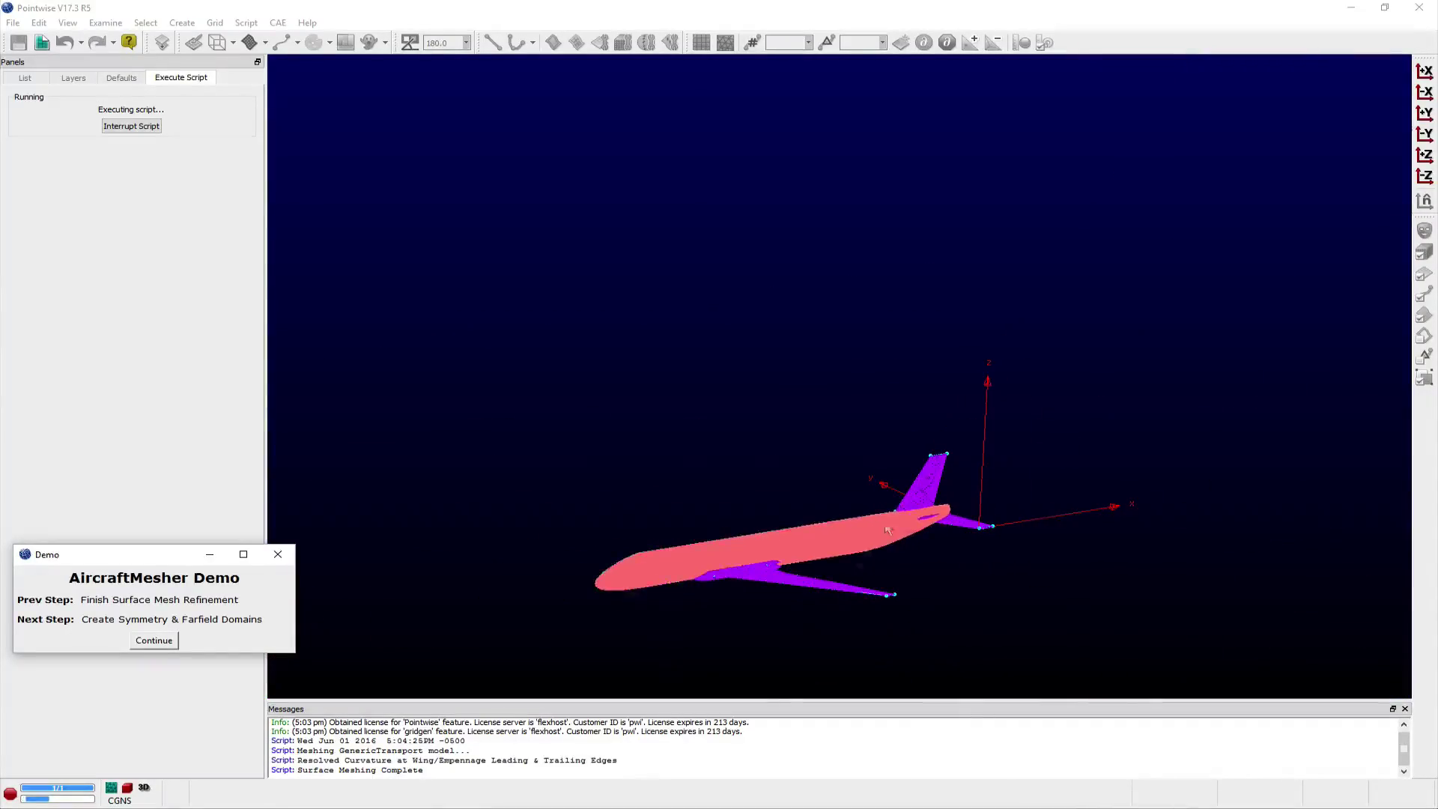
right_click_drag(797, 616, 833, 424, "ctrl")
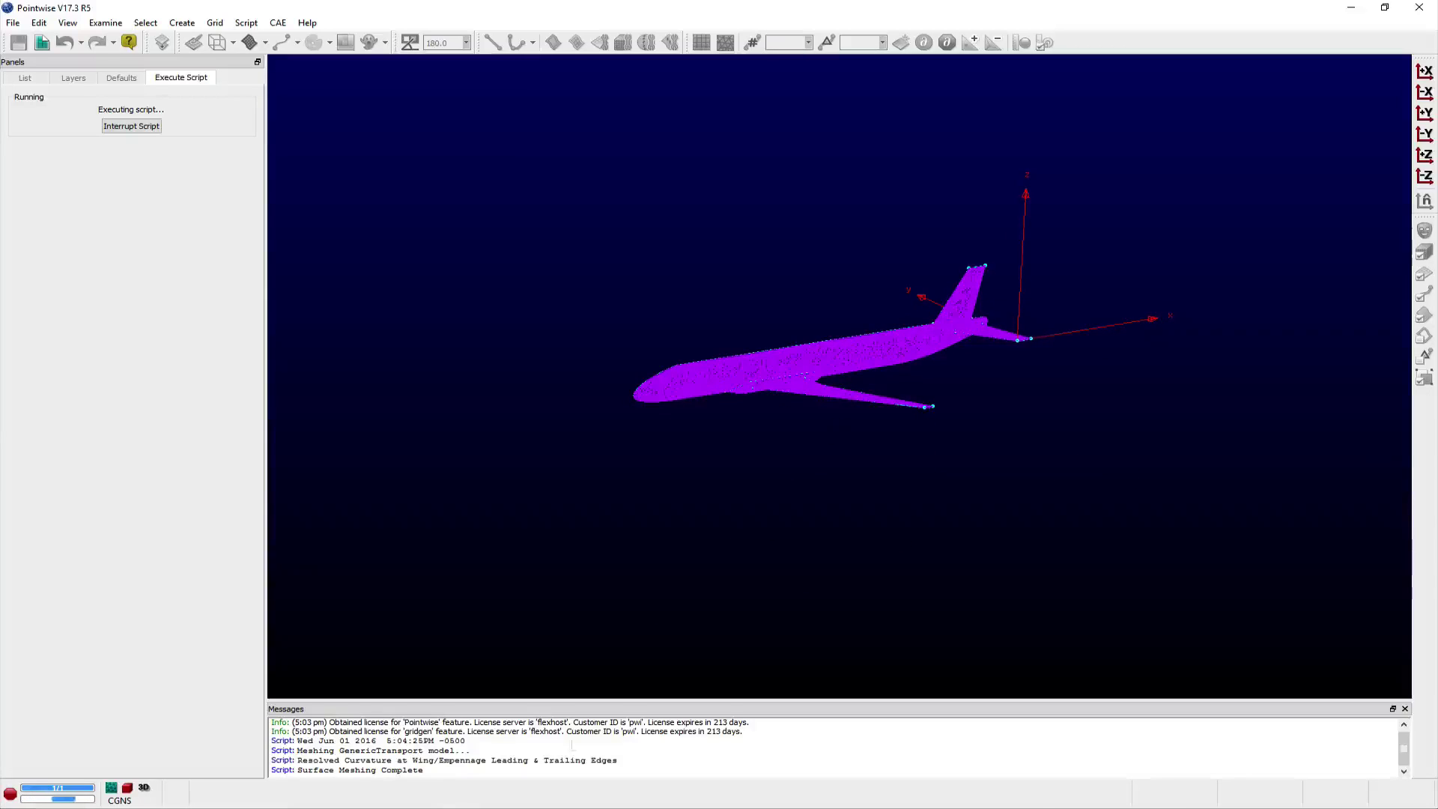
- Create symmetry and farfield domains, then extrude the 3D T-Rex mesh: 10615094 tetrahedra in 50 layers
mouse_move(458, 806)
left_click(490, 779)
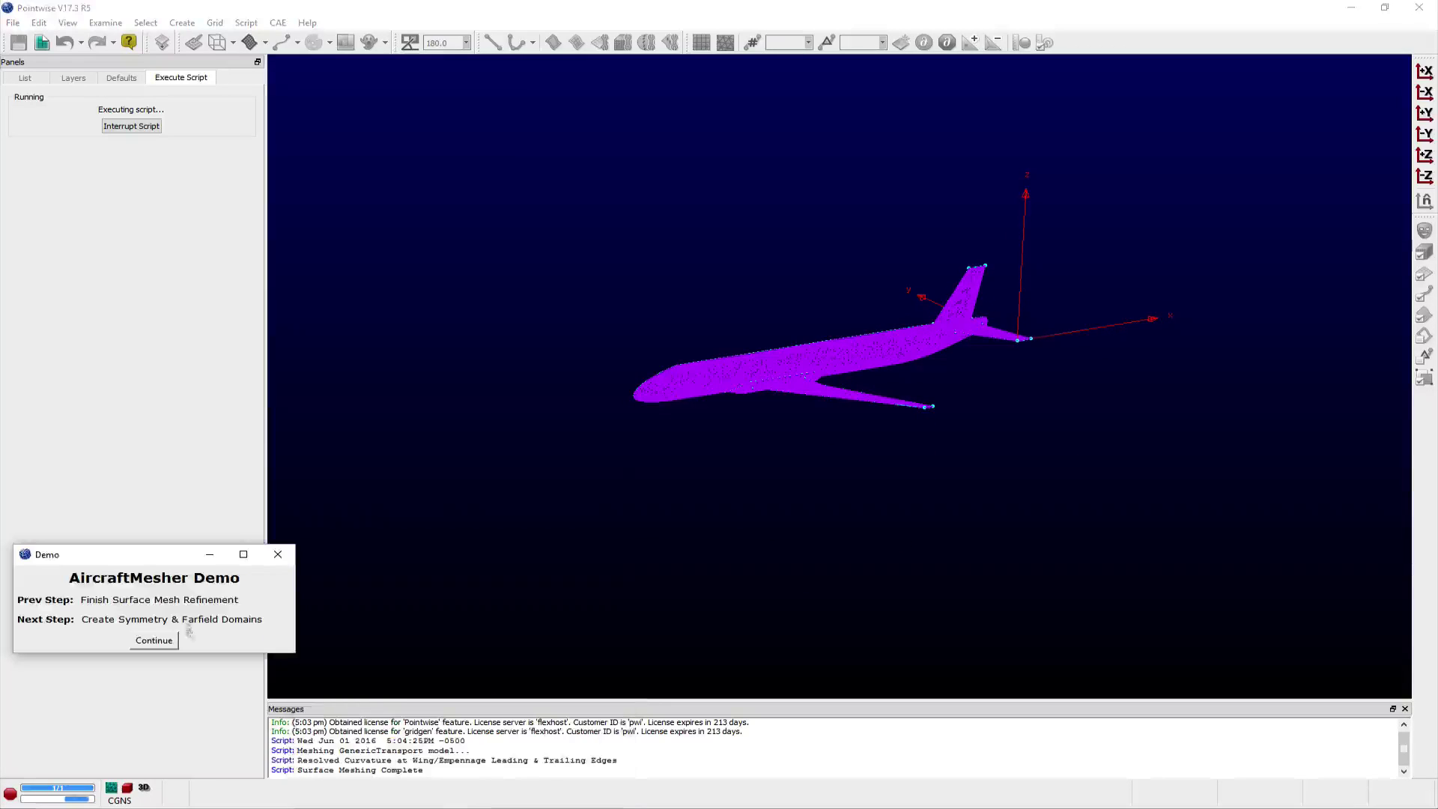
left_click(148, 642)
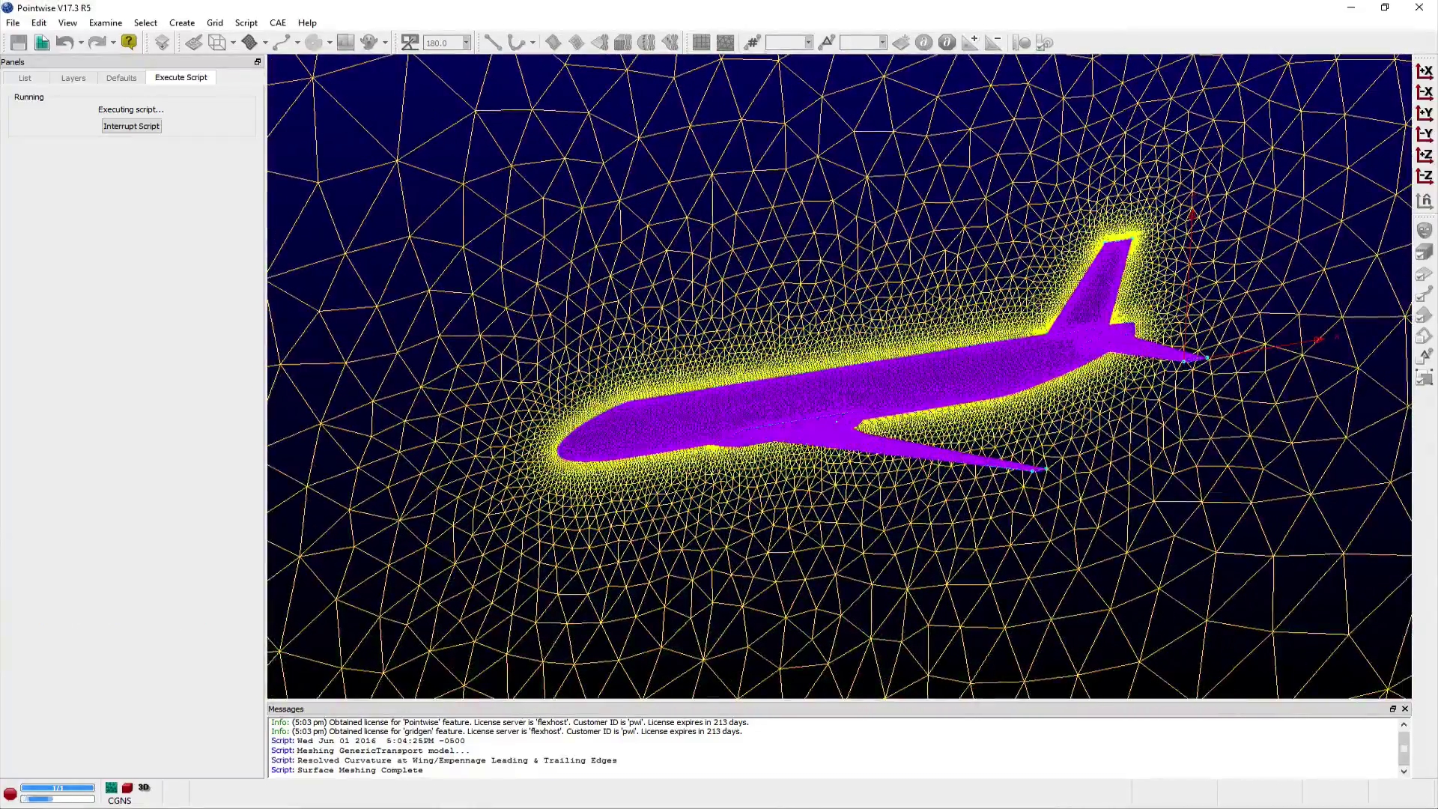
left_click(546, 753)
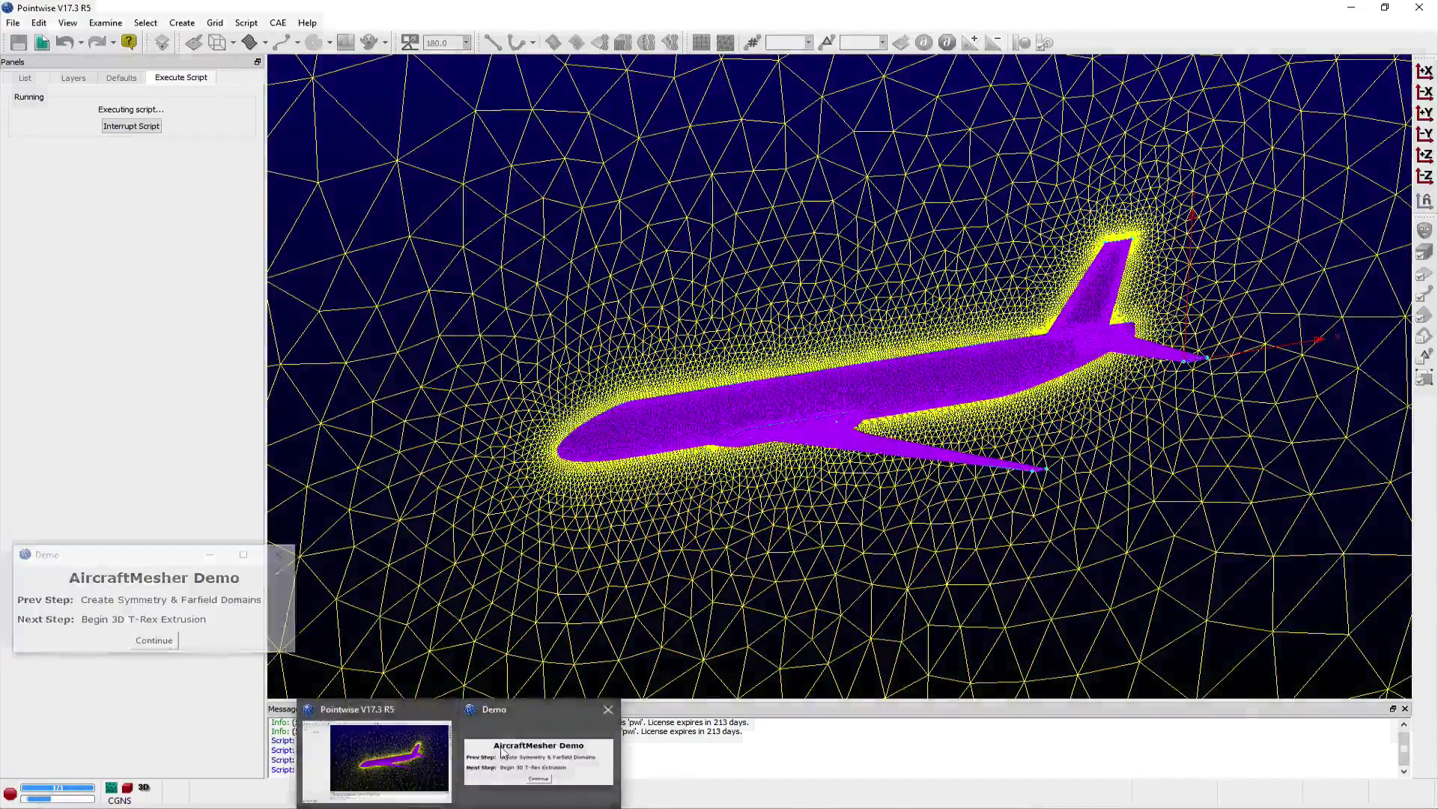
left_click(147, 643)
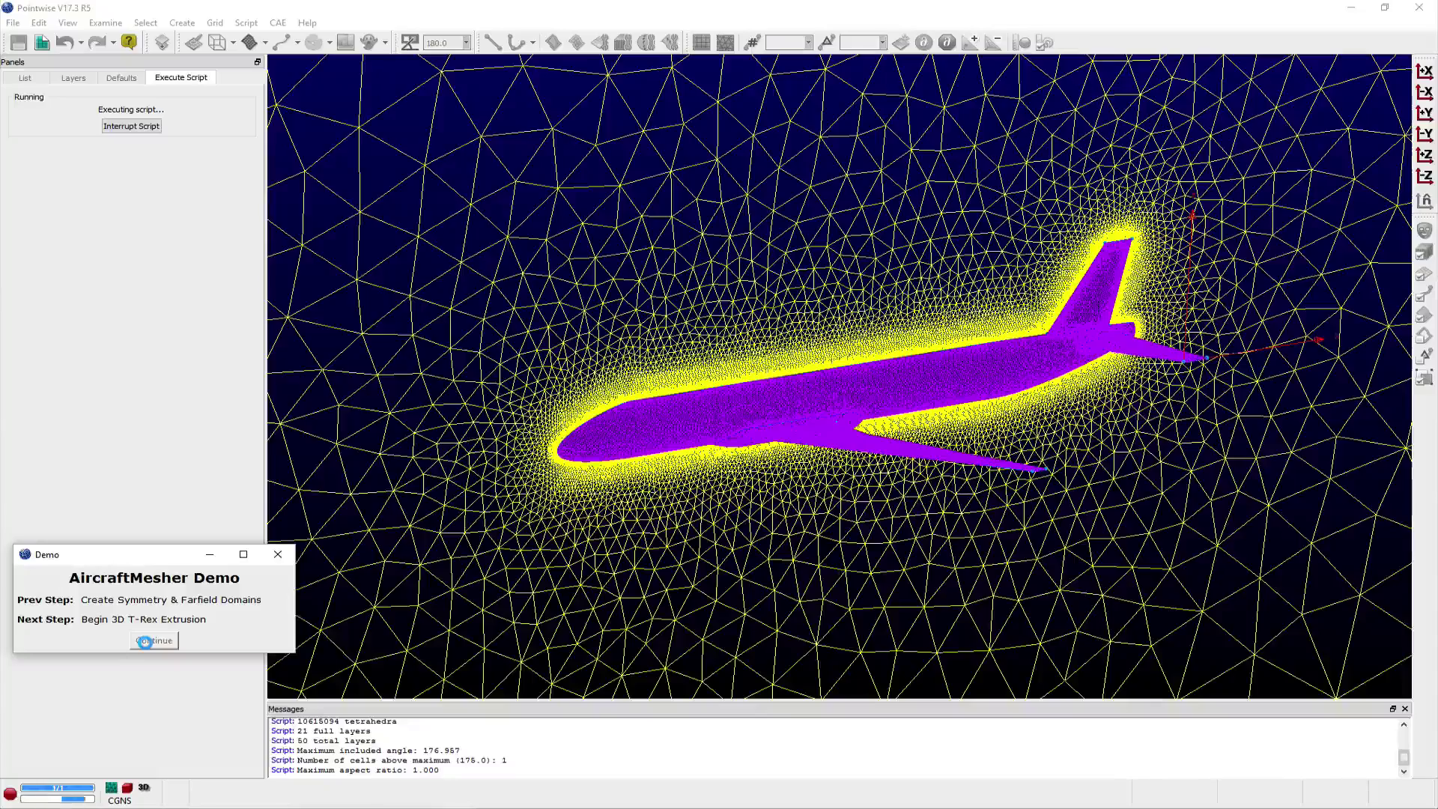
- Enlarge the message log to read mesh quality: max included angle 176.957, centroid skew 0.972
left_click(145, 642)
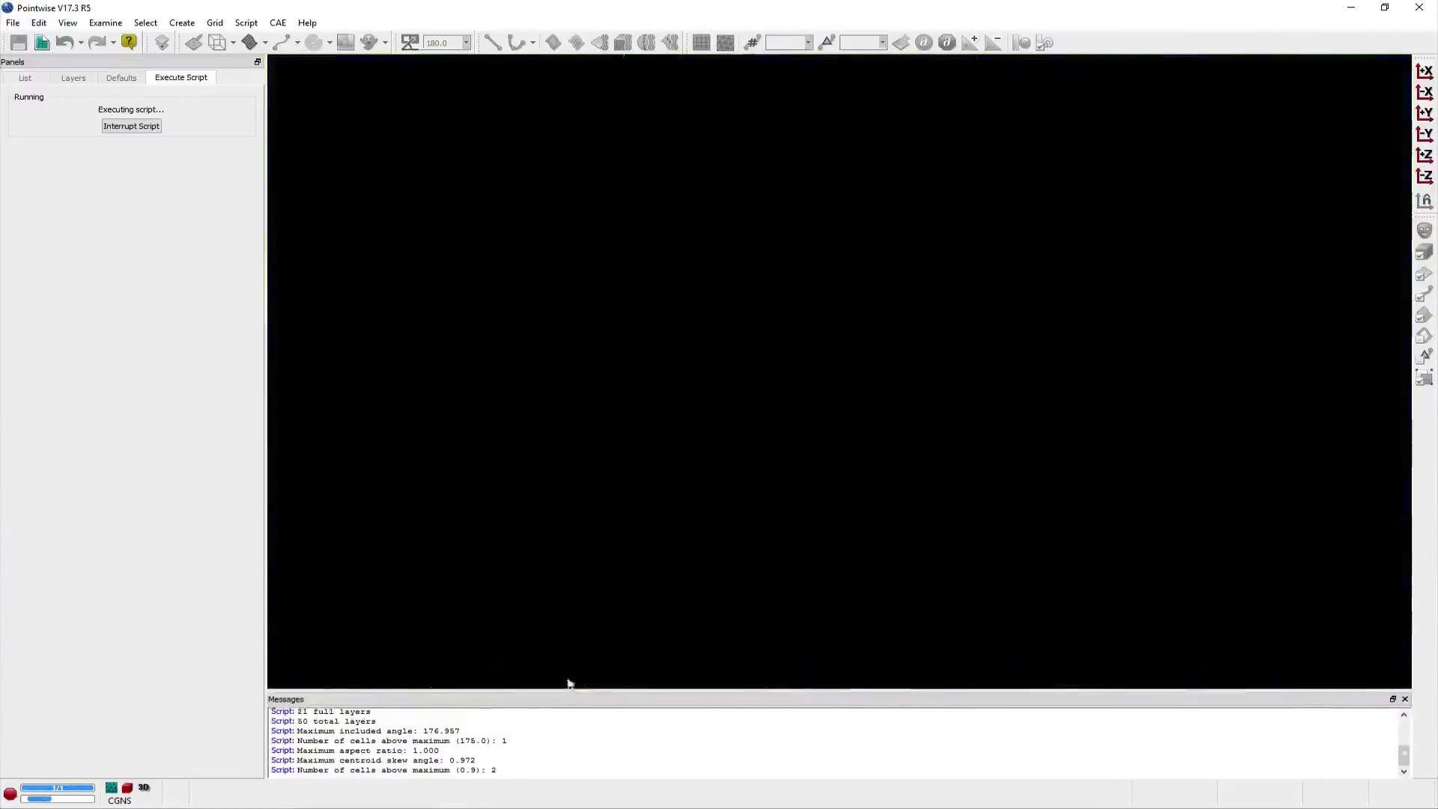
left_click_drag(568, 683, 572, 650)
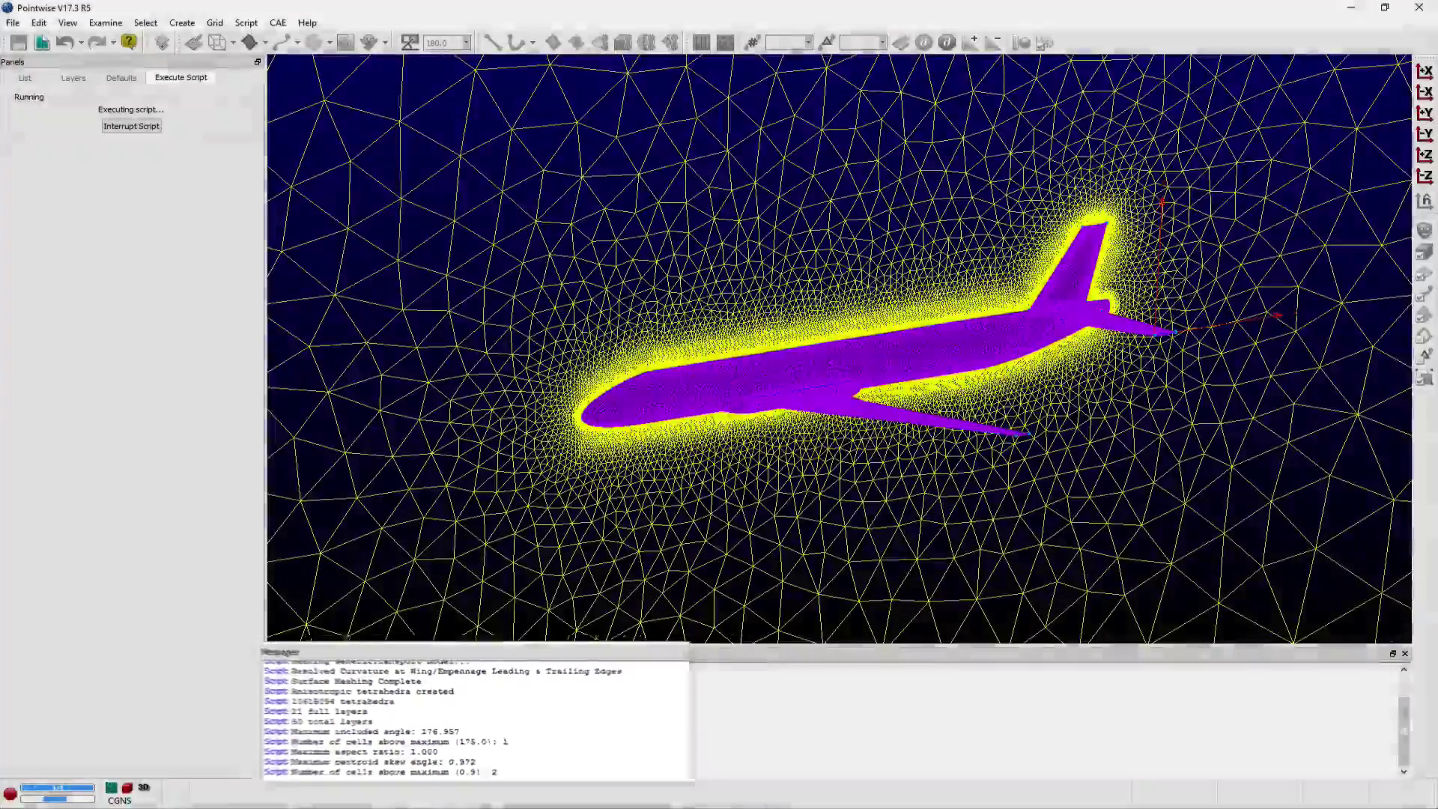
mouse_move(461, 807)
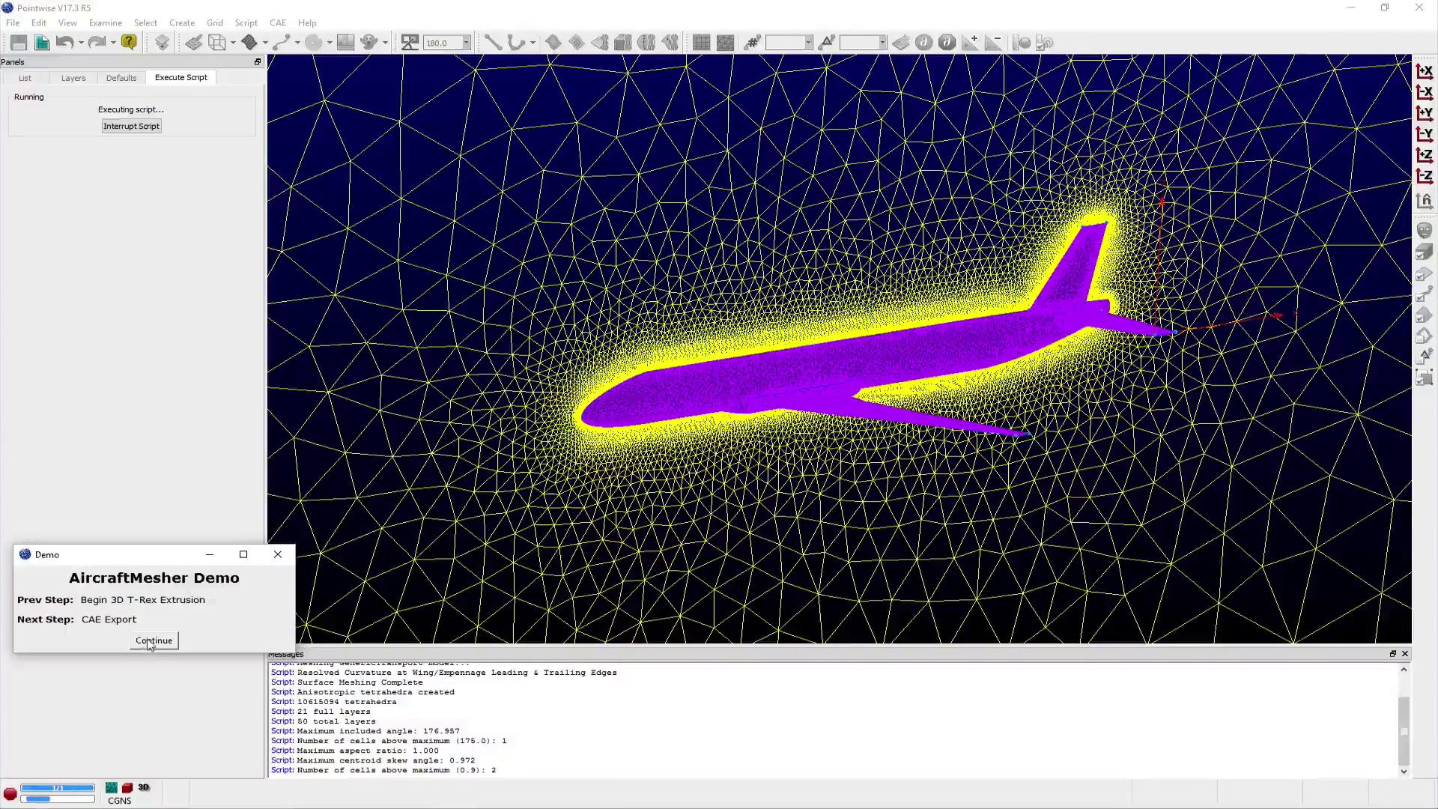
- Export GenericTransport-Grid.pw, finish the demo, and review aniso-blk's boundary conditions via CAE > Set Boundary Conditions
left_click(152, 640)
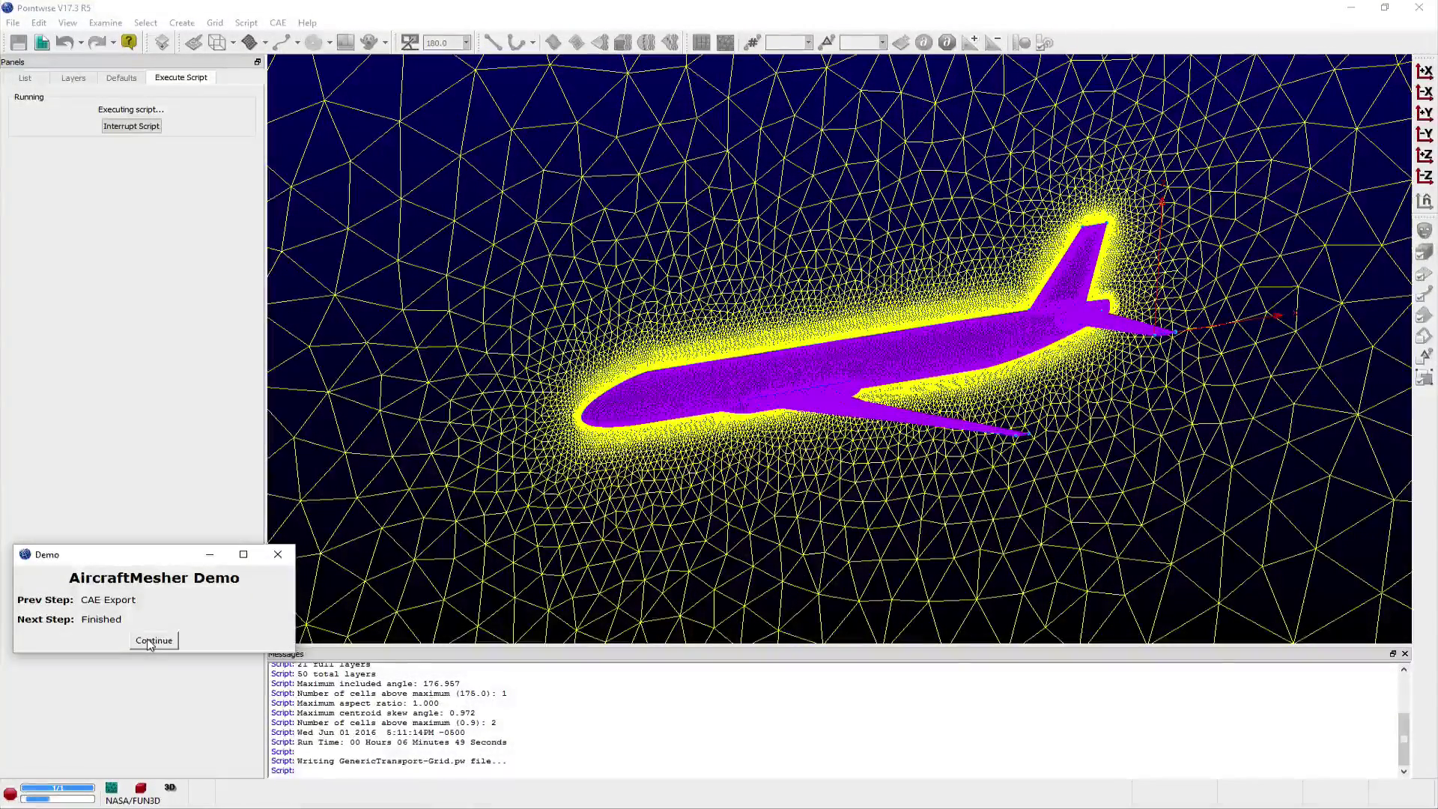
left_click(153, 641)
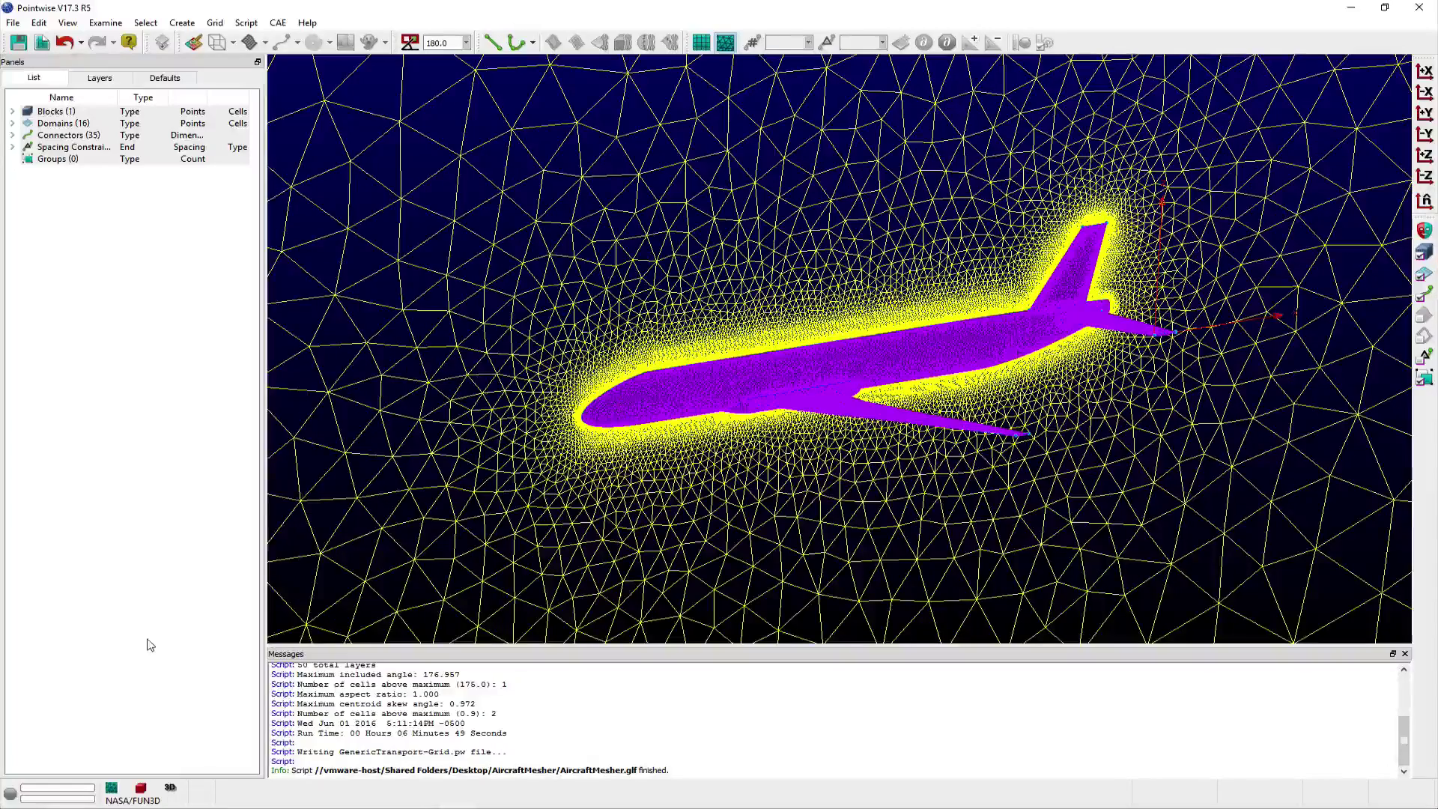
left_click(12, 111)
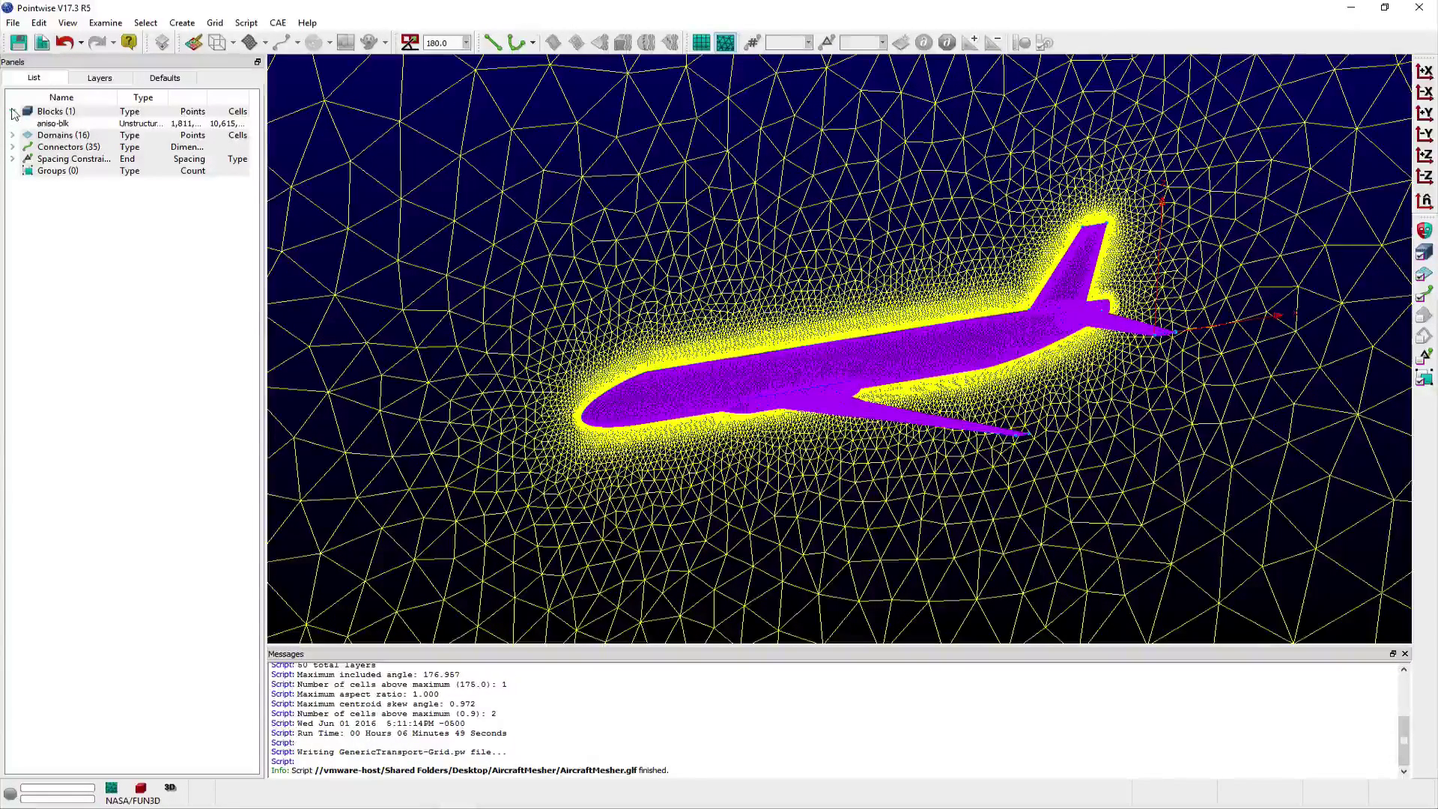
left_click(46, 124)
left_click(47, 124)
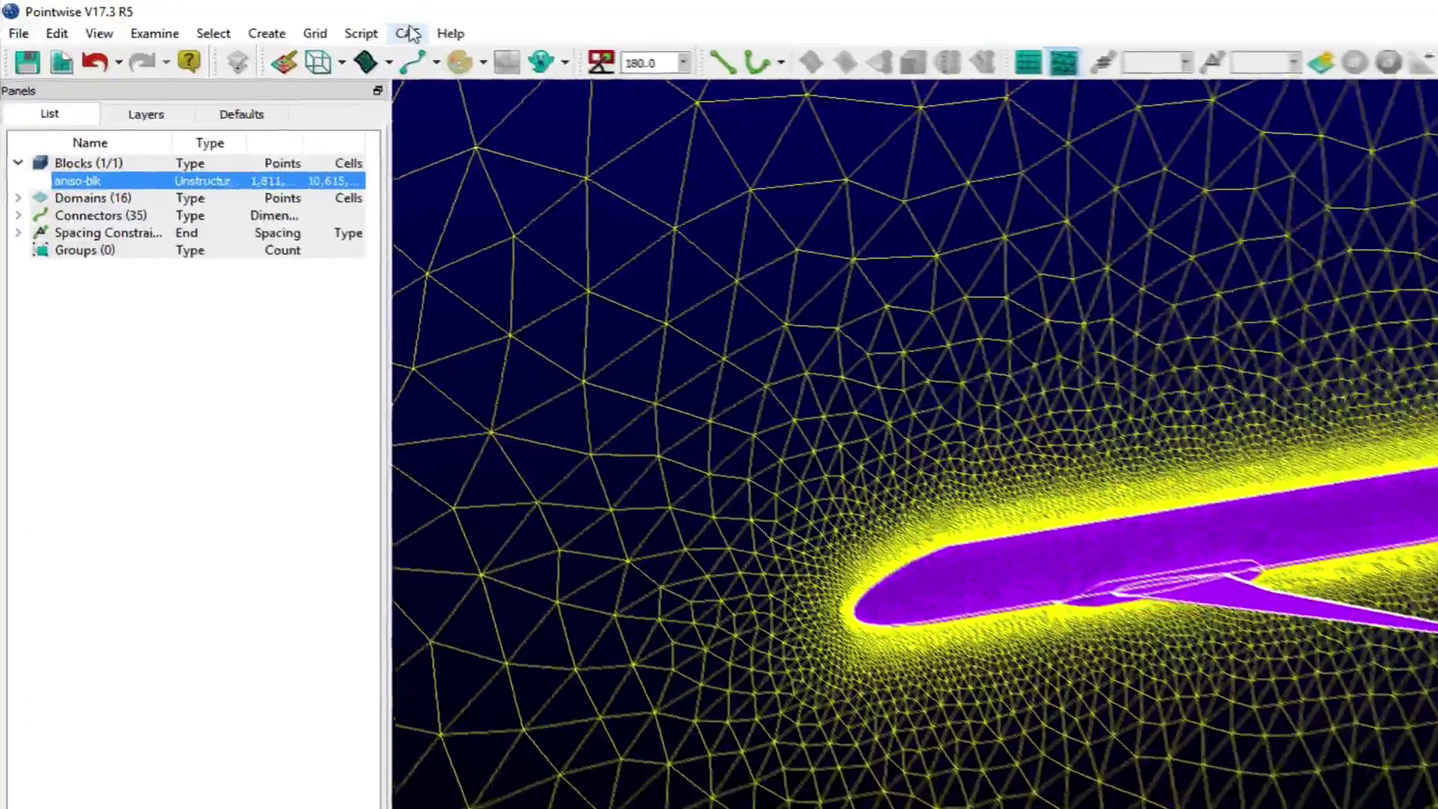
left_click(410, 31)
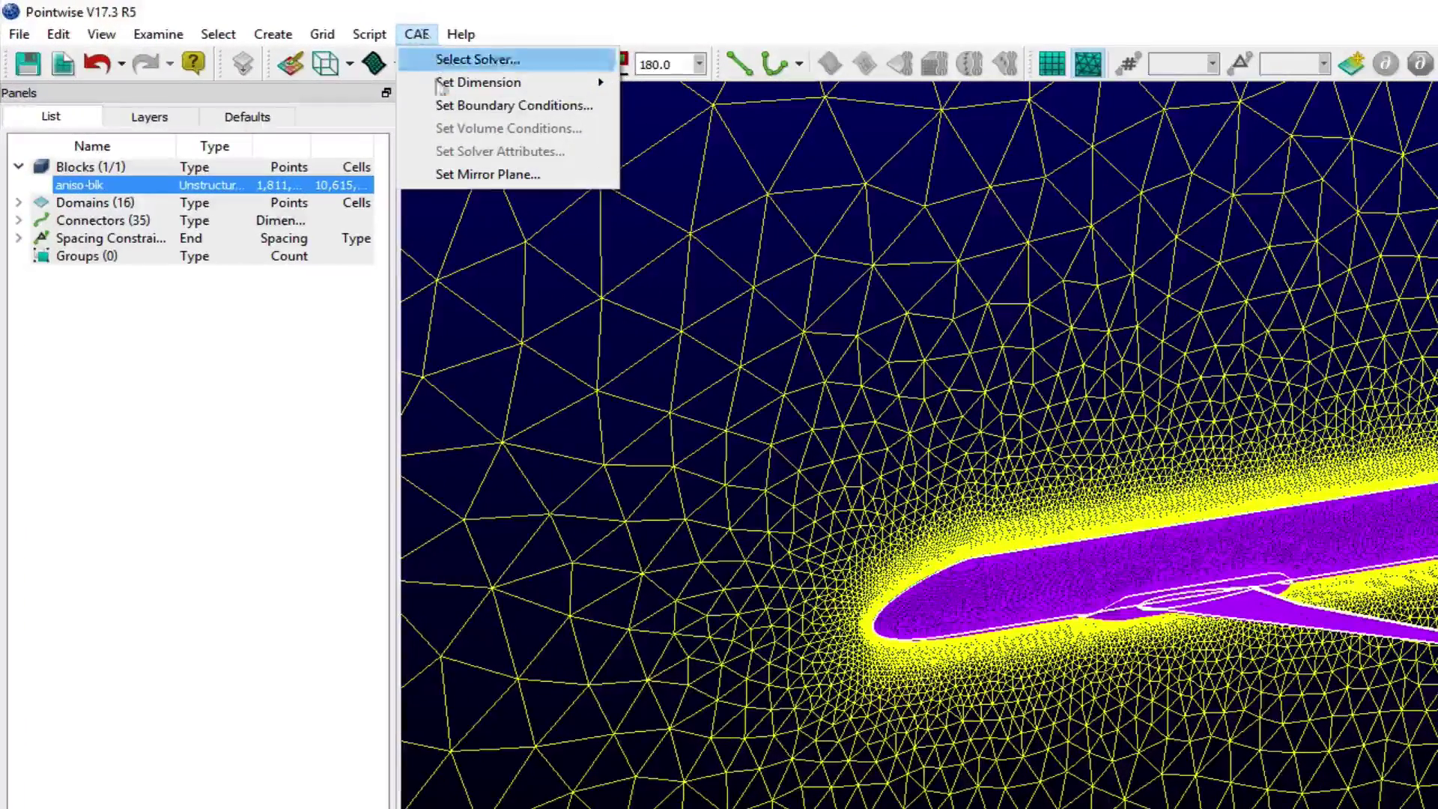
left_click(448, 109)
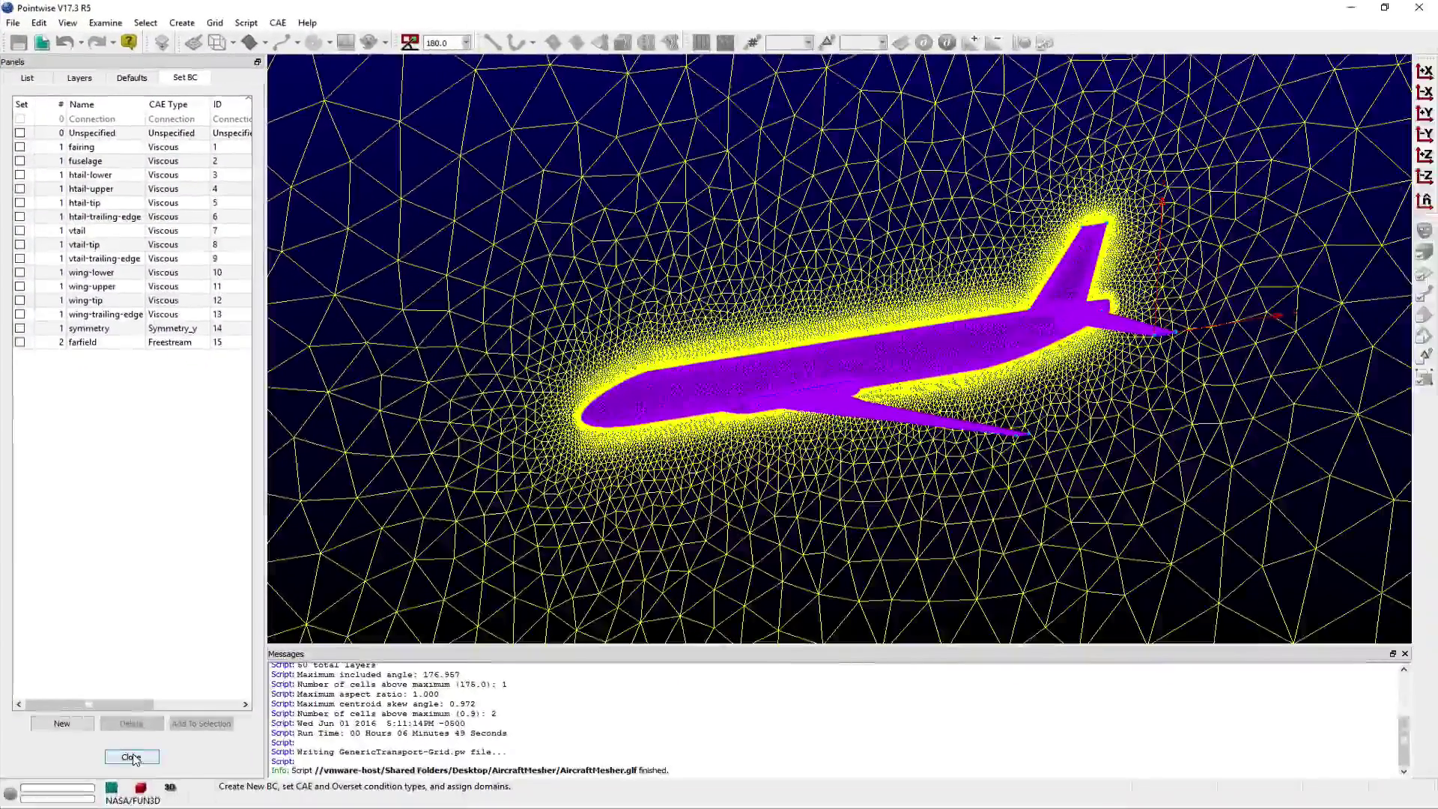
- Close the Set Boundary Conditions panel to return to the block list
left_click(132, 757)
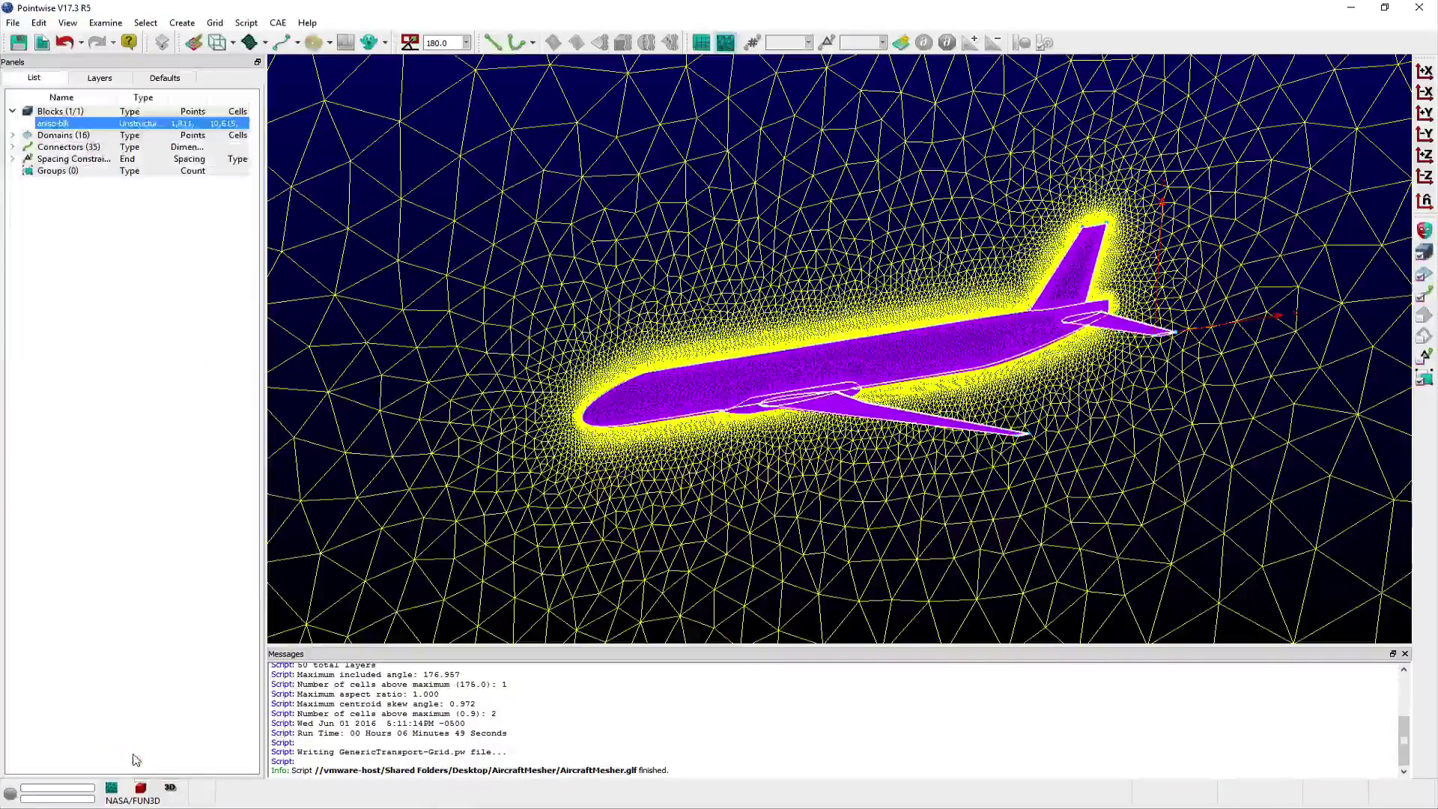